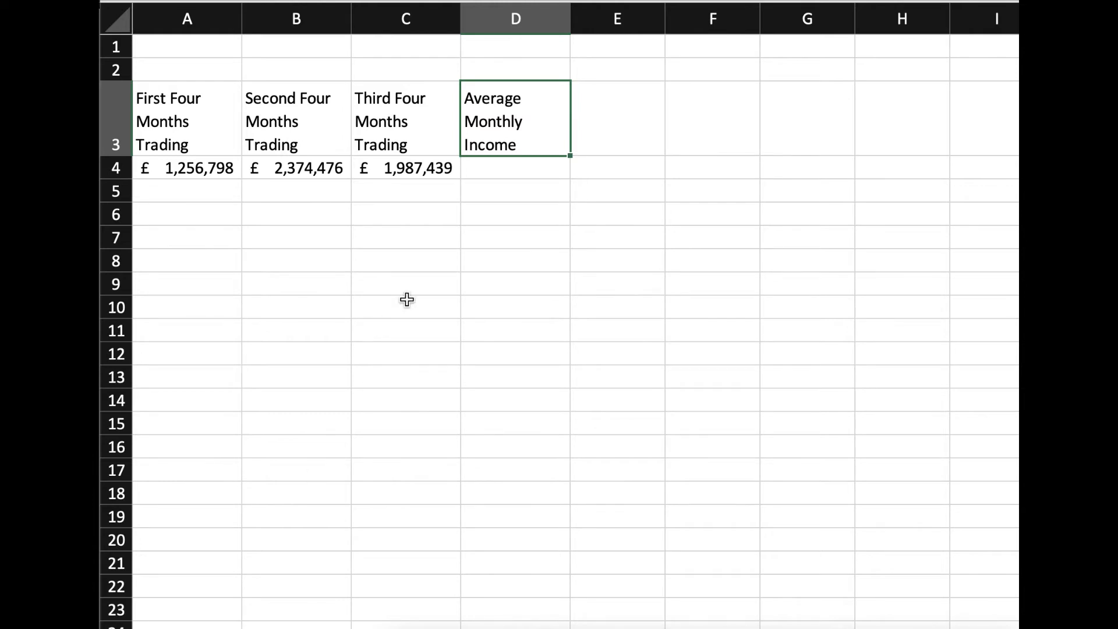
In D4 under Average Monthly Income, enter the formula =sum((A4+B4+C4)/12).
{"action": "left_click", "coordinate": [517, 172]}
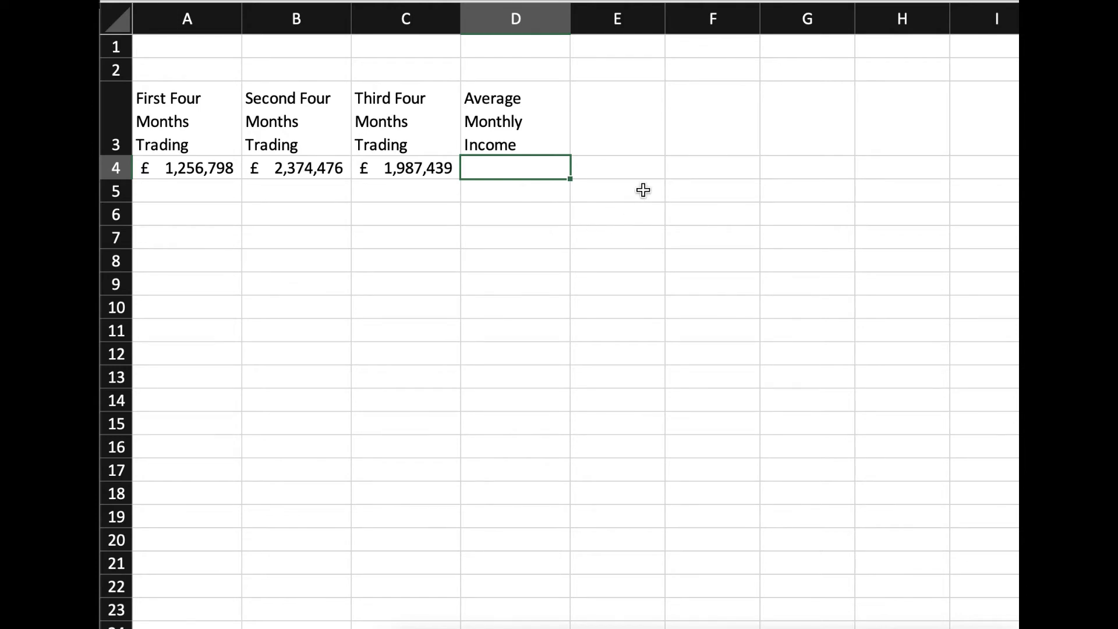
{"action": "type", "text": "=sum"}
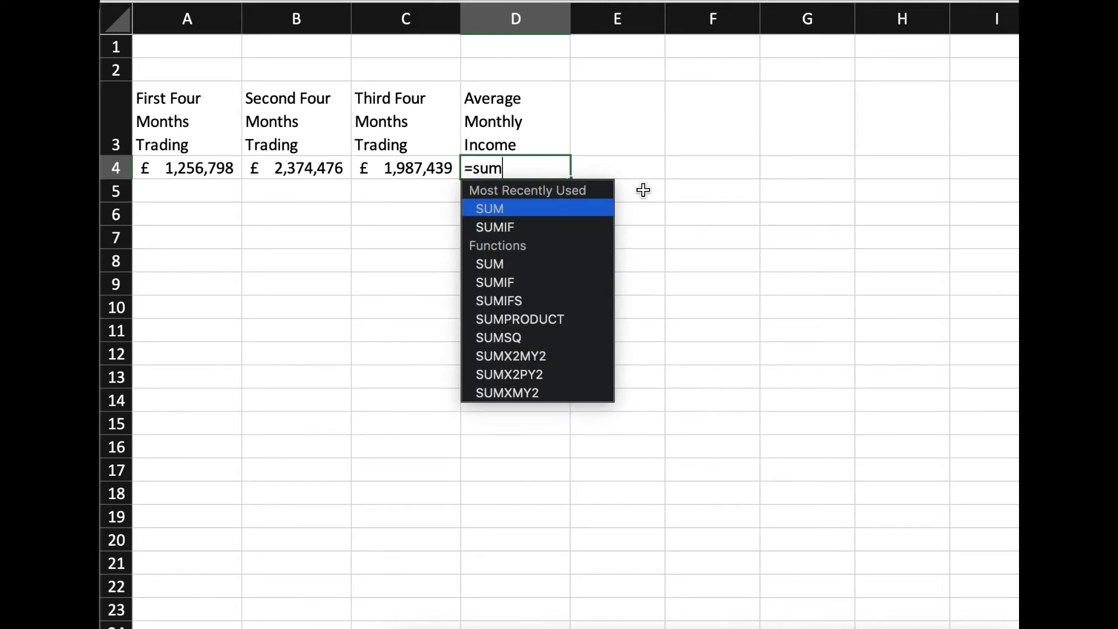
{"action": "type", "text": "(("}
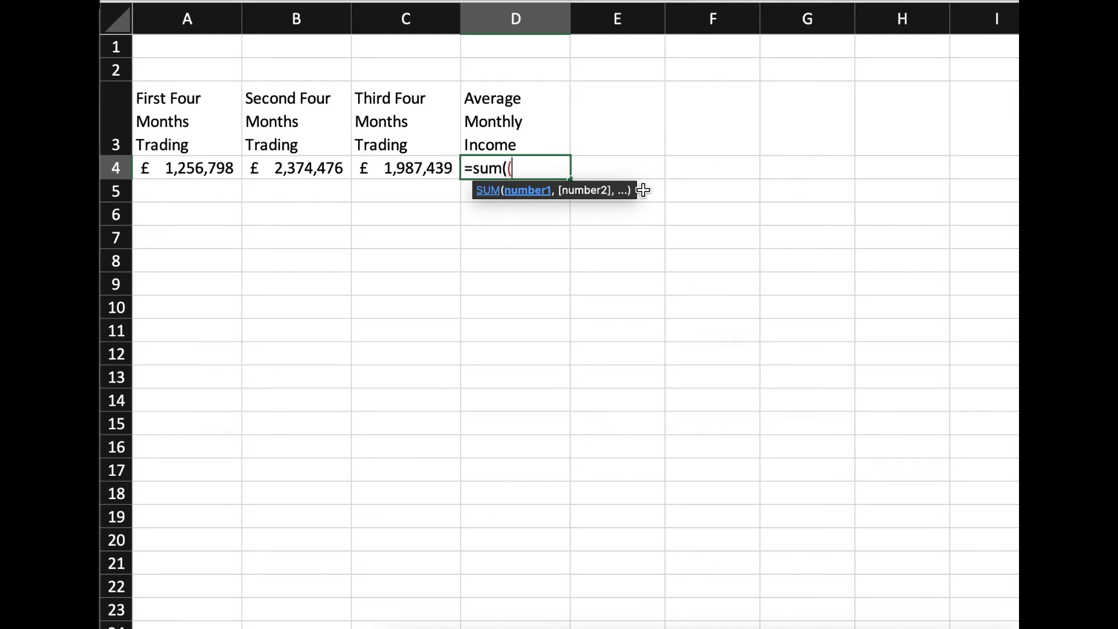
{"action": "left_click", "coordinate": [187, 169]}
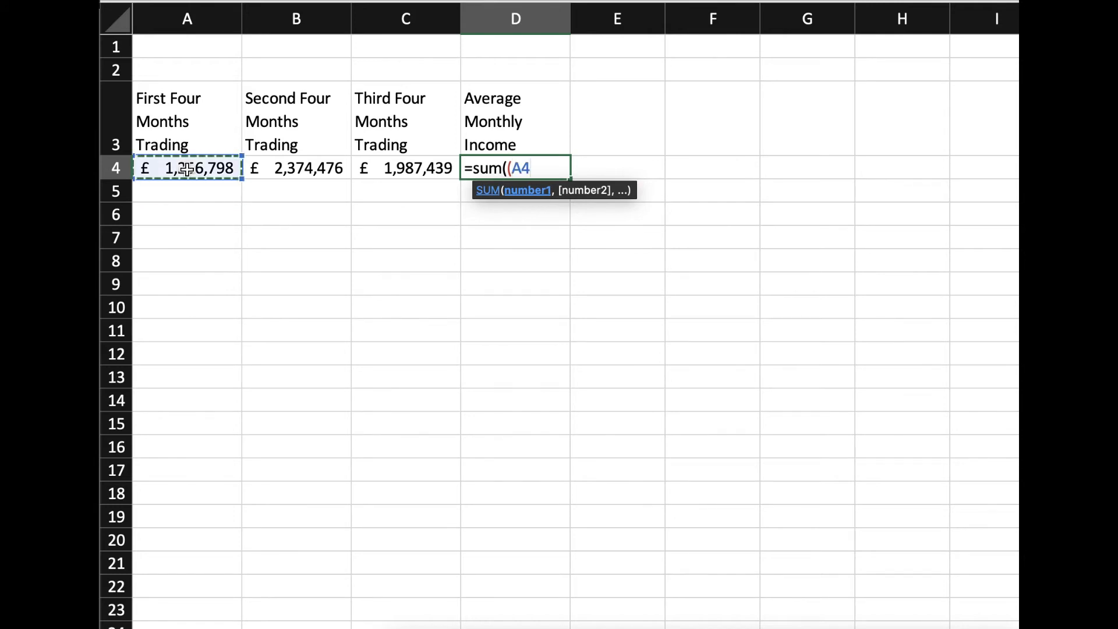
{"action": "type", "text": "+"}
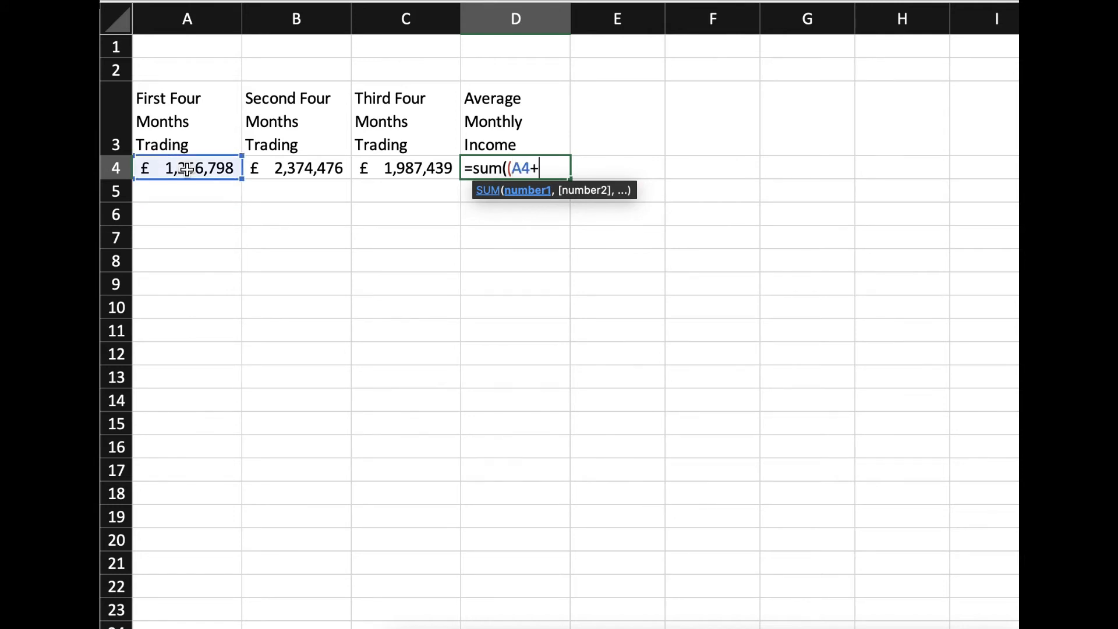
{"action": "left_click", "coordinate": [298, 167]}
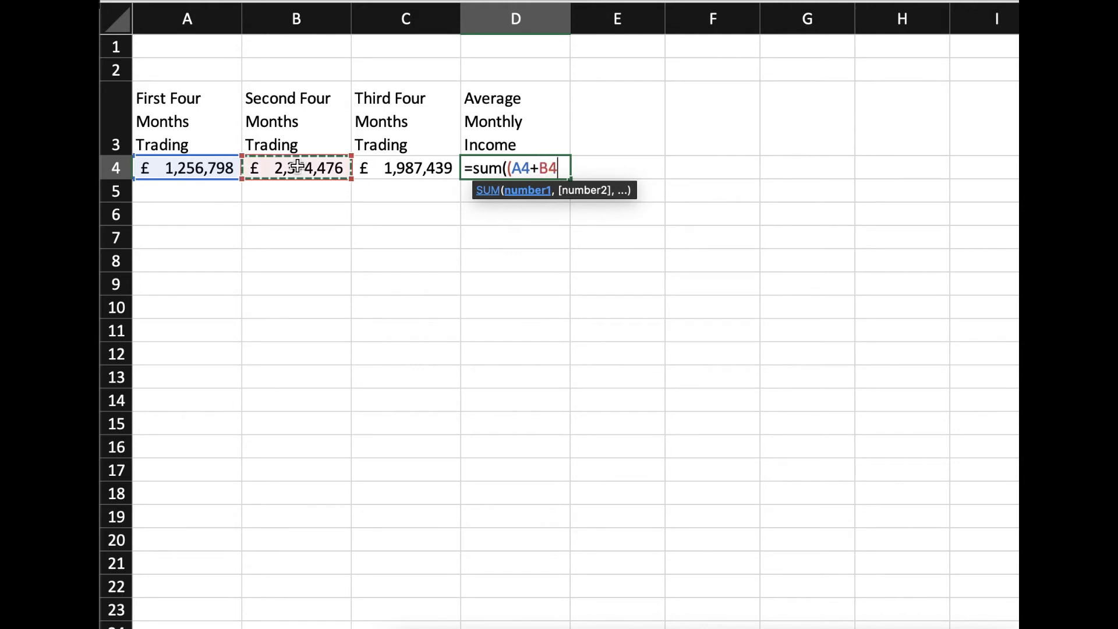
{"action": "type", "text": "+"}
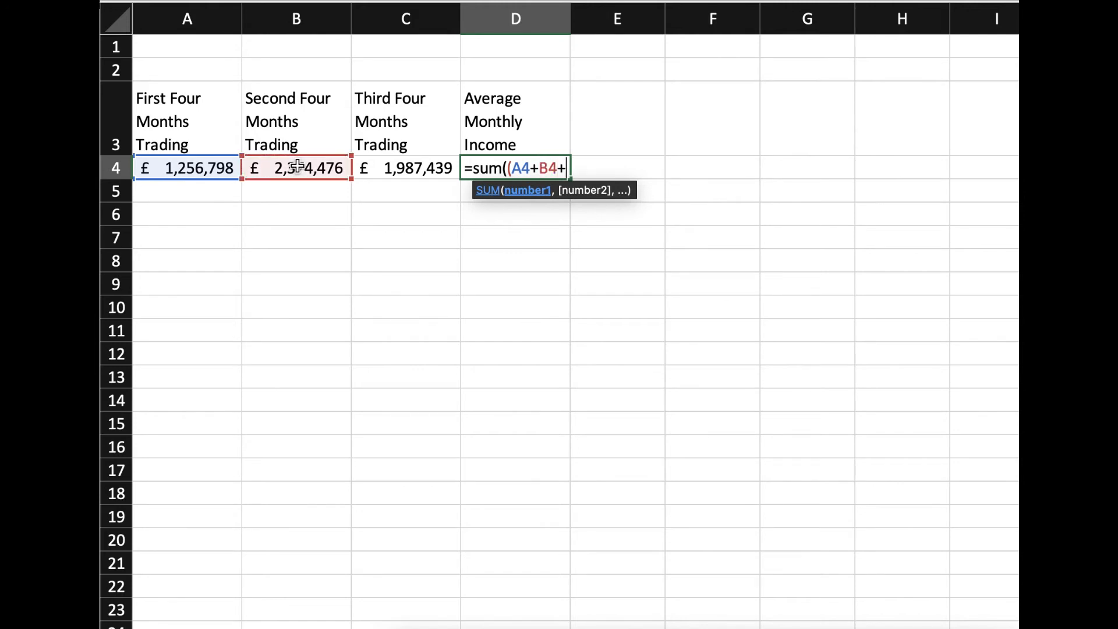
{"action": "left_click", "coordinate": [414, 167]}
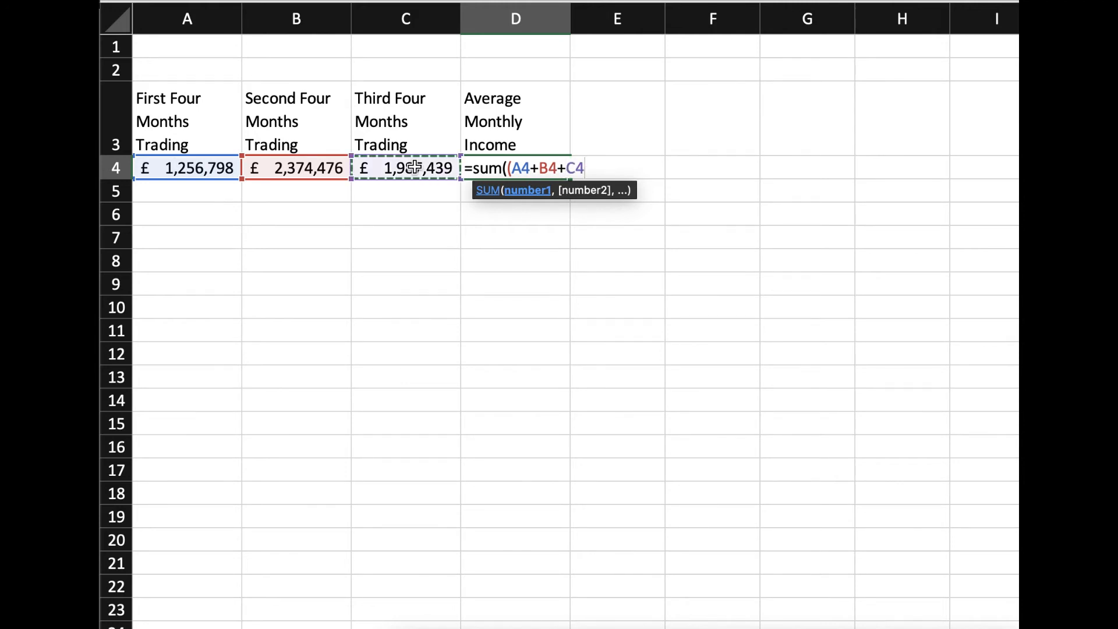
{"action": "type", "text": ")"}
{"action": "type", "text": "/12"}
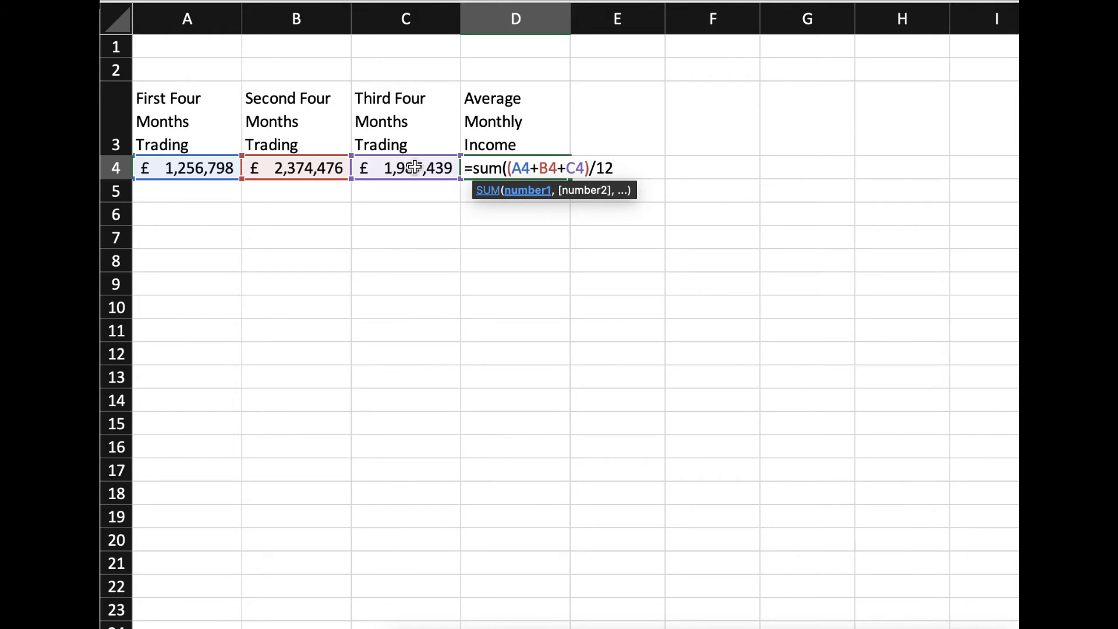
{"action": "type", "text": ")"}
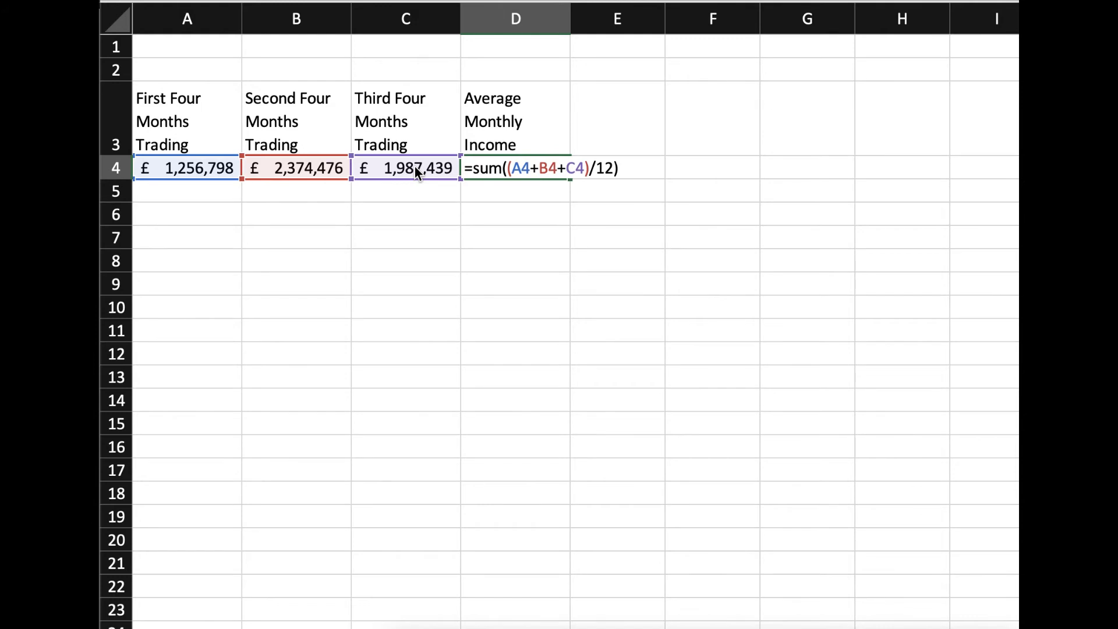
{"action": "key", "text": "Return"}
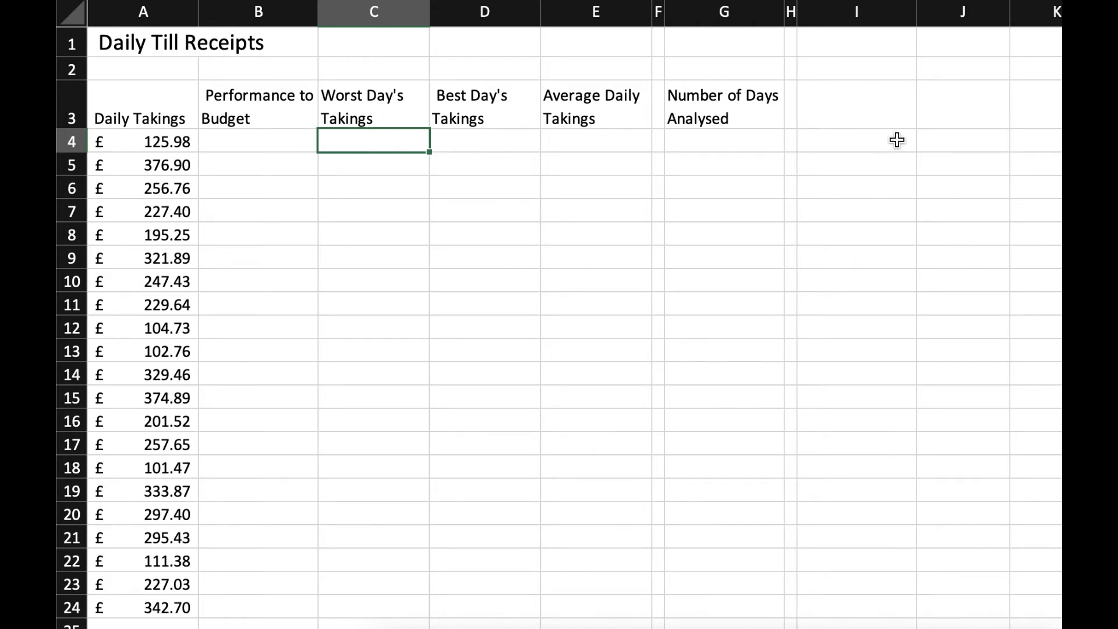
On the Daily Till Receipts sheet, calculate Worst Day's Takings in C4 with the formula =min(A4:A24).
{"action": "type", "text": "=mi"}
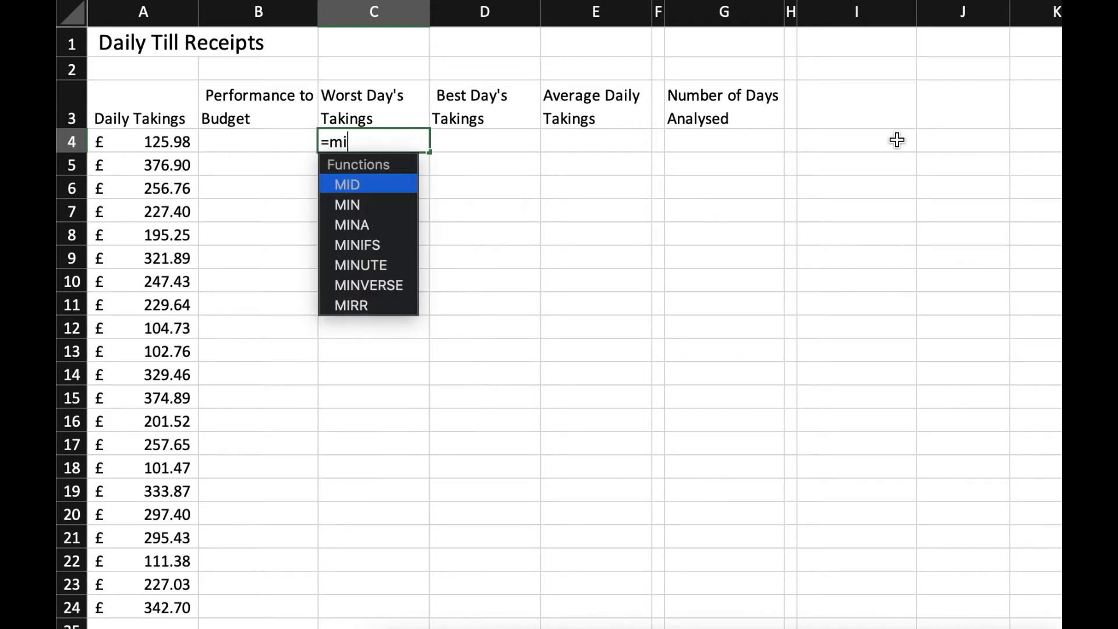
{"action": "type", "text": "n("}
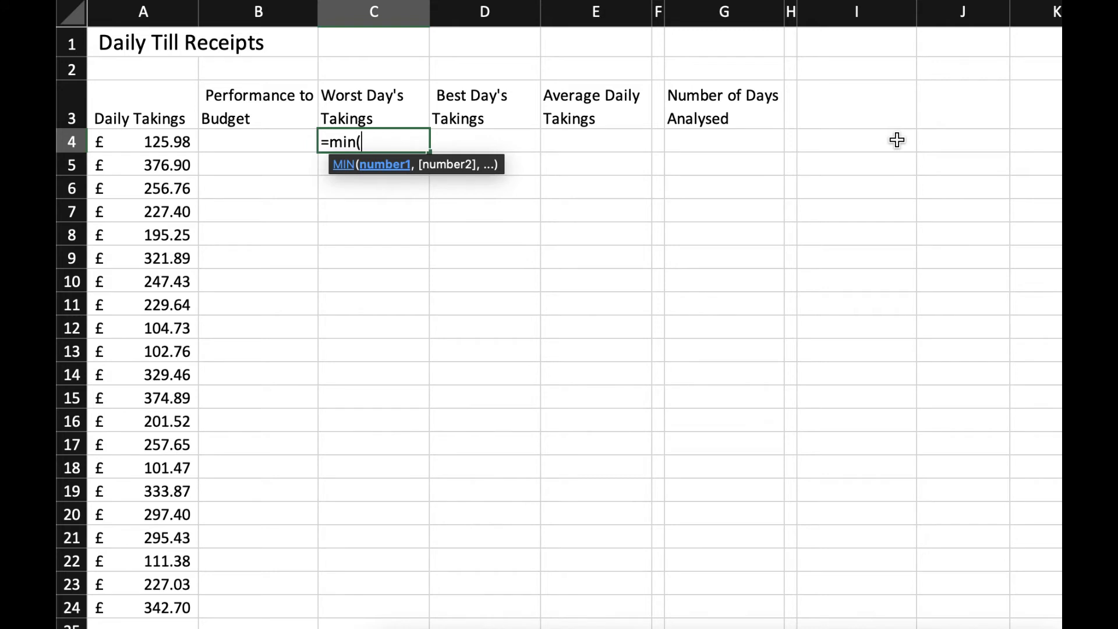
{"action": "left_click_drag", "start_coordinate": [147, 136], "coordinate": [143, 609]}
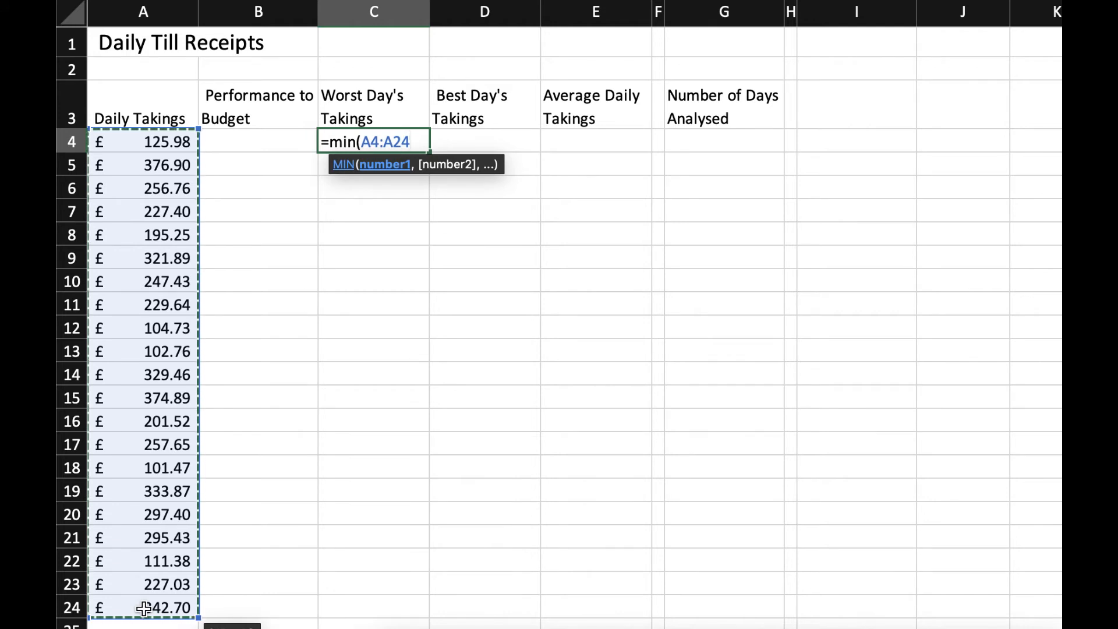
{"action": "type", "text": ")"}
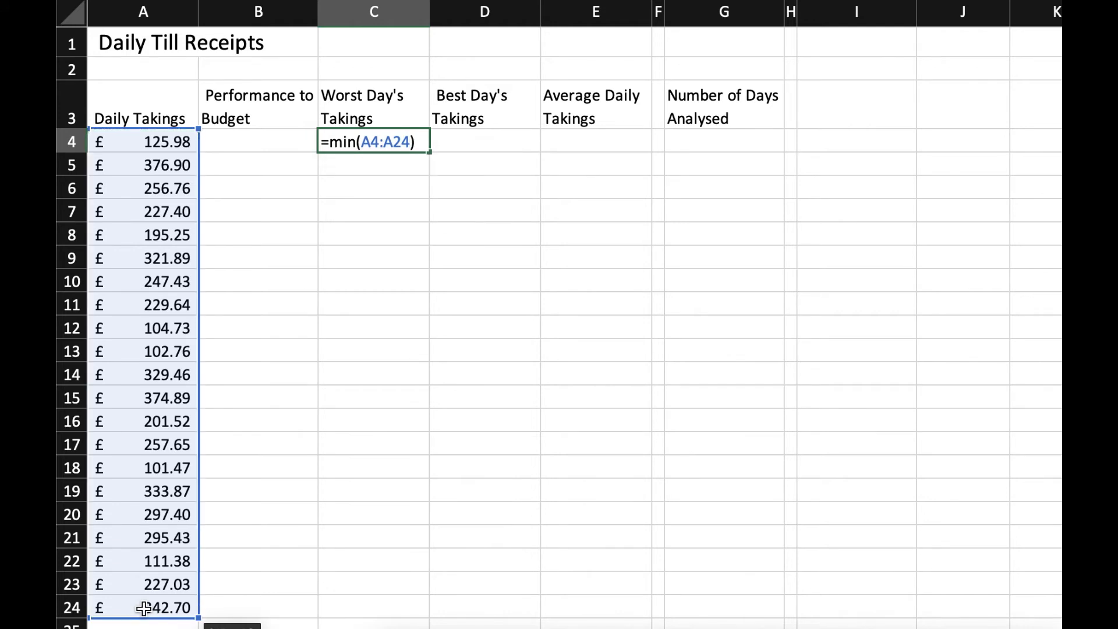
{"action": "key", "text": "Return"}
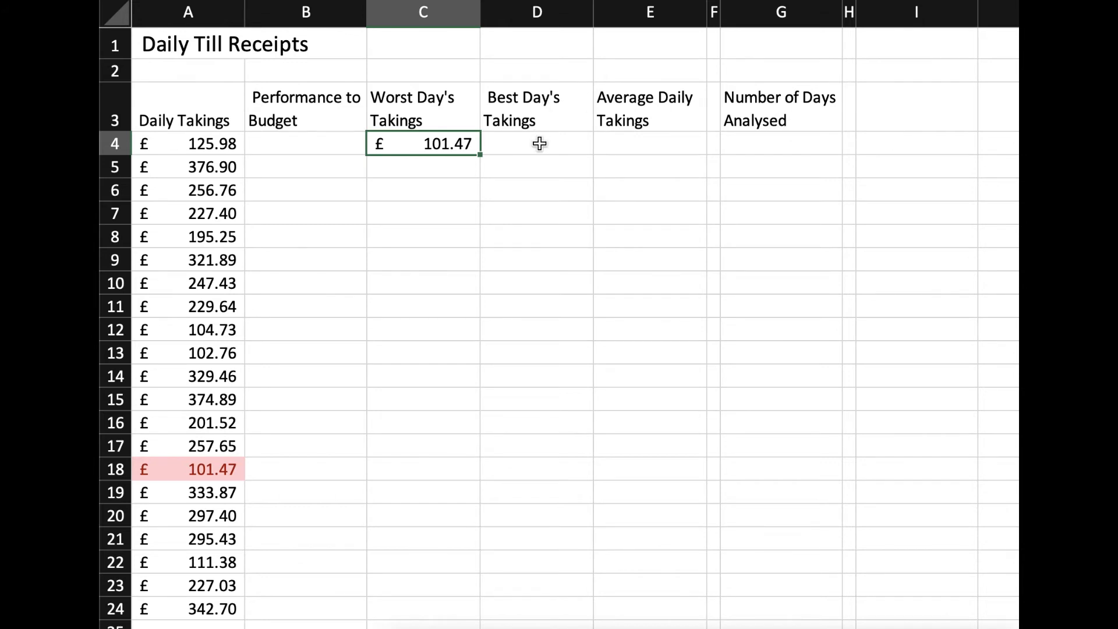
Calculate Best Day's Takings in D4 with the formula =MAX(A4:A24).
{"action": "left_click", "coordinate": [539, 144]}
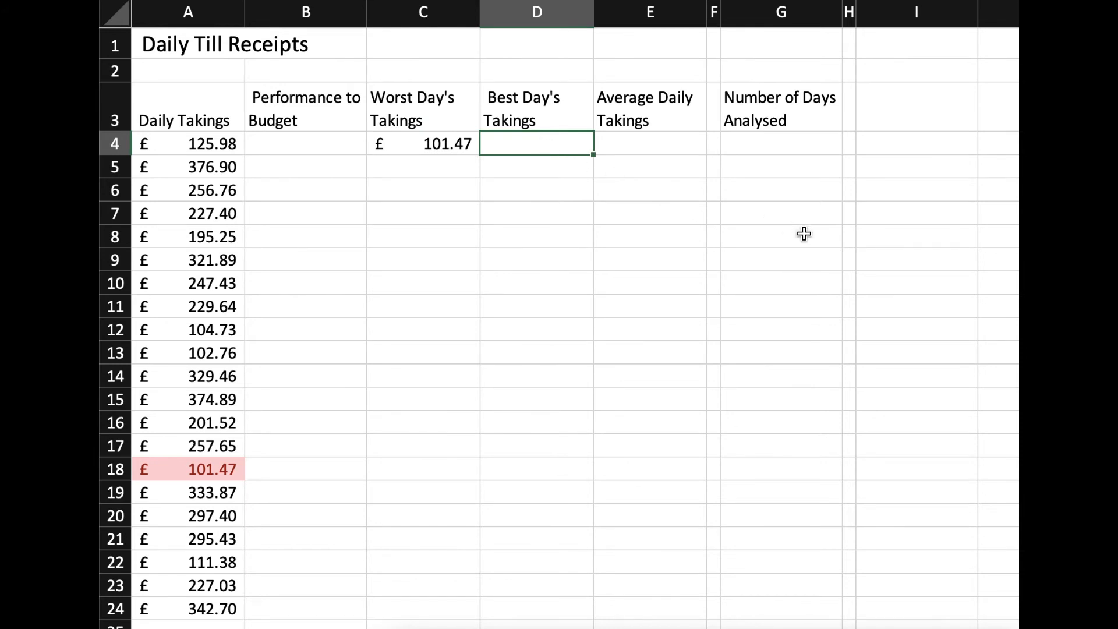
{"action": "type", "text": "=MAX("}
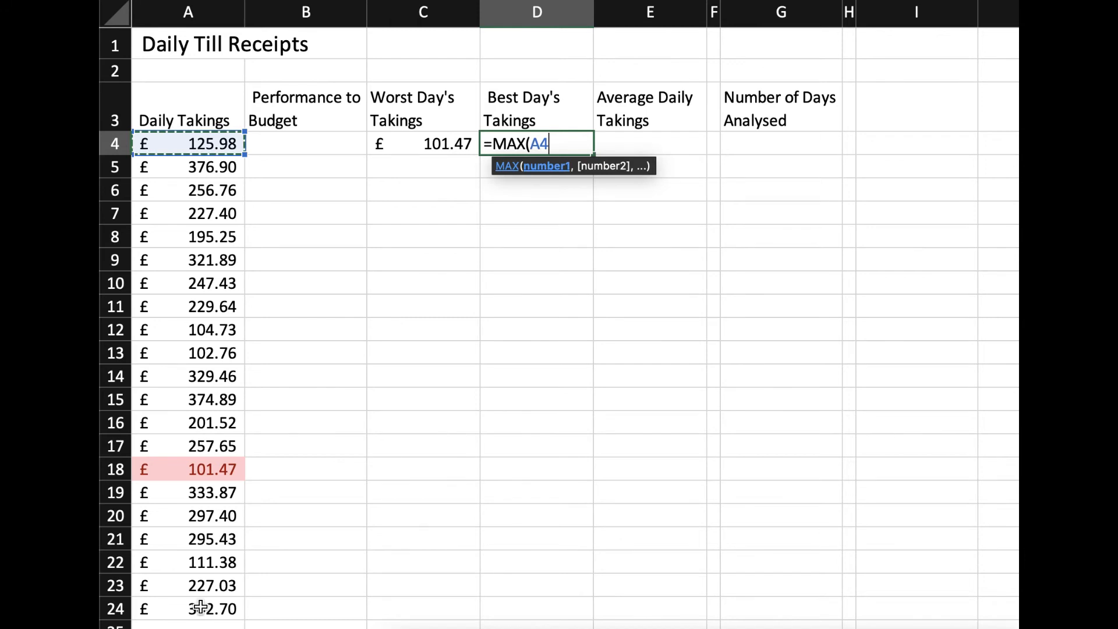
{"action": "left_click_drag", "start_coordinate": [188, 143], "coordinate": [188, 562]}
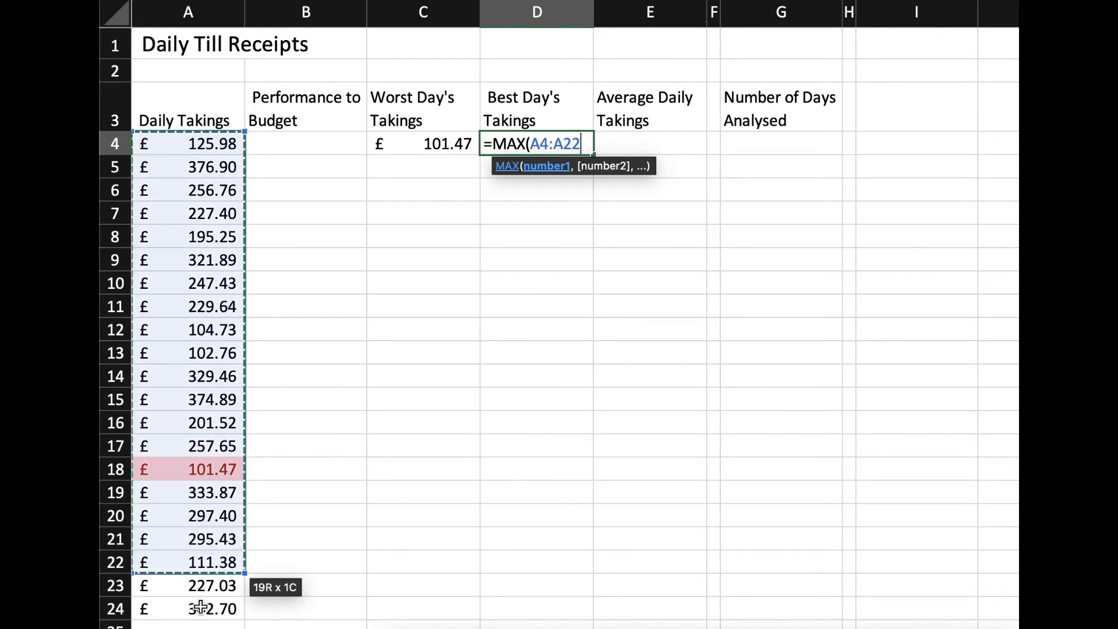
{"action": "left_click_drag", "start_coordinate": [201, 607], "coordinate": [200, 608]}
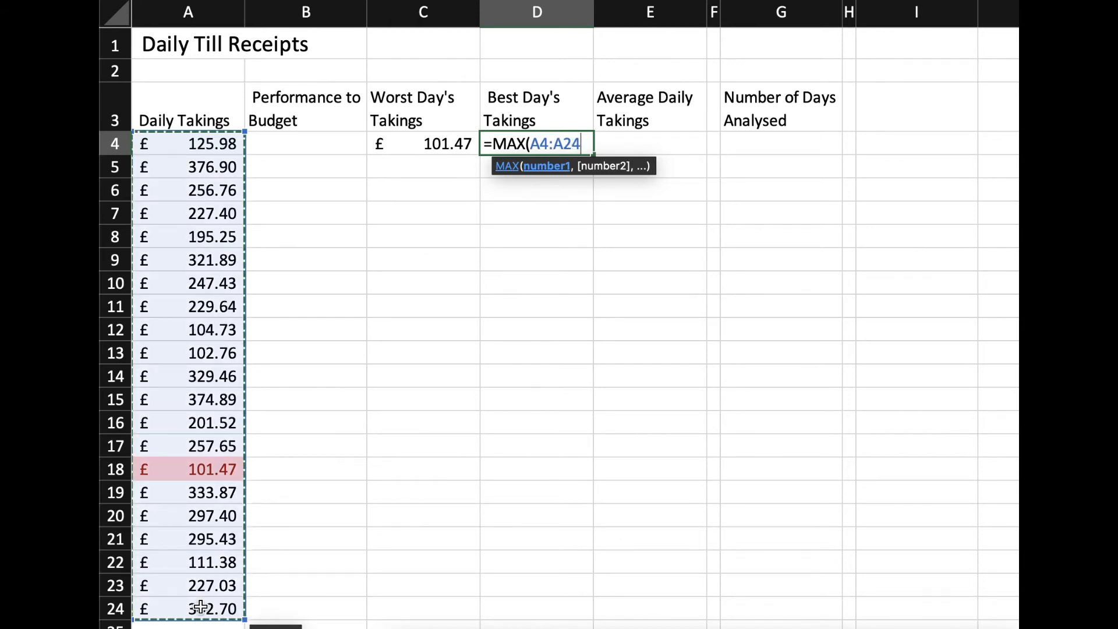
{"action": "type", "text": ")"}
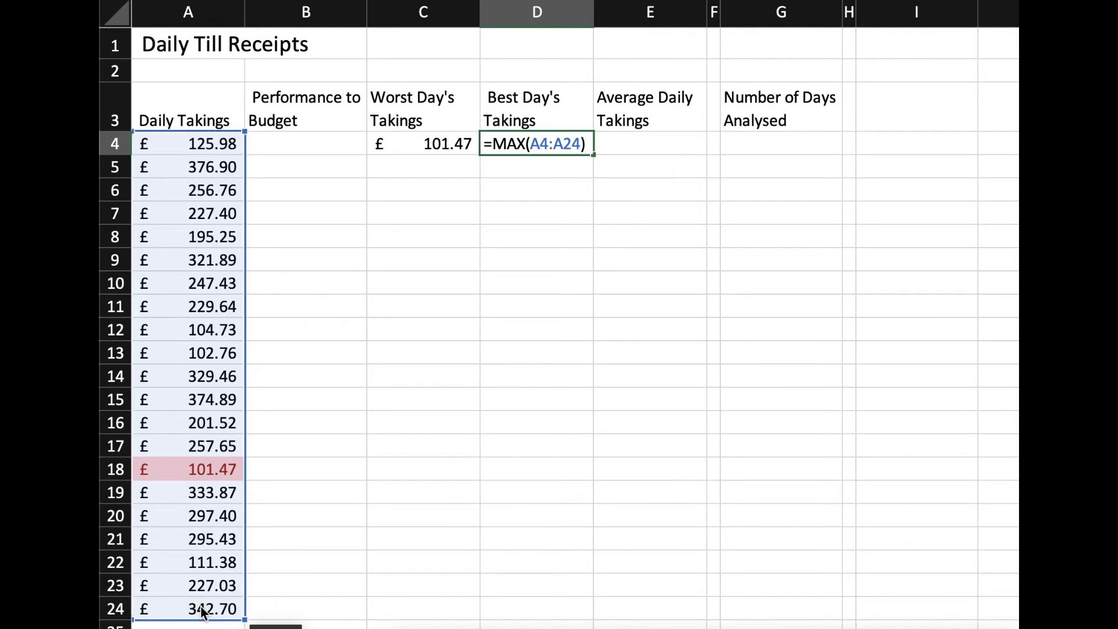
{"action": "key", "text": "ctrl+Return"}
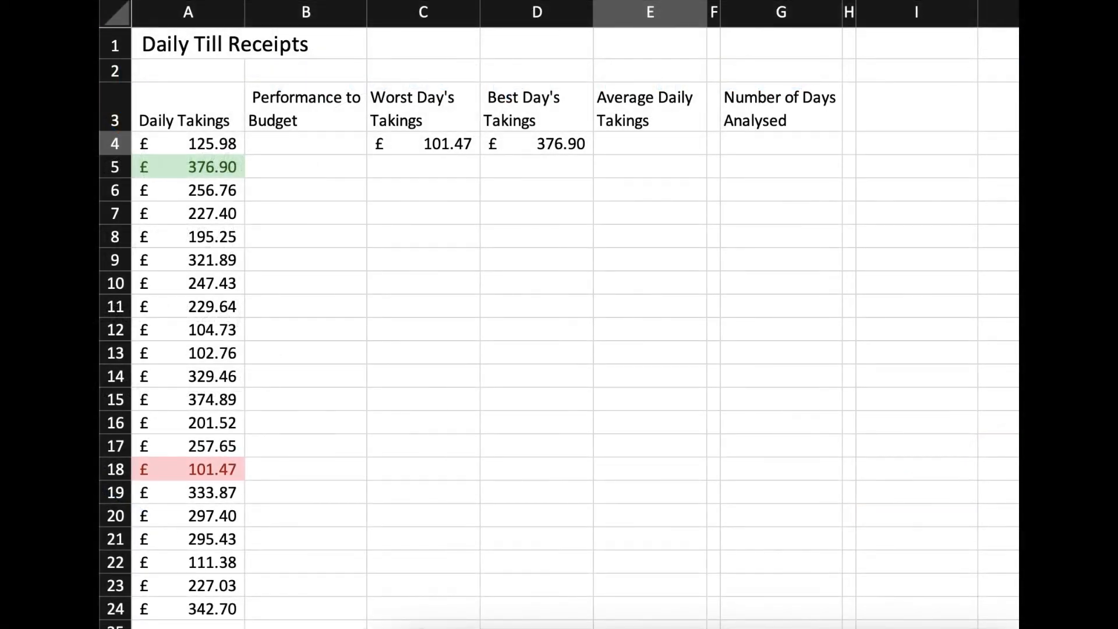
Calculate Average Daily Takings in E4 with the formula =average(A4:A24).
{"action": "left_click", "coordinate": [650, 143]}
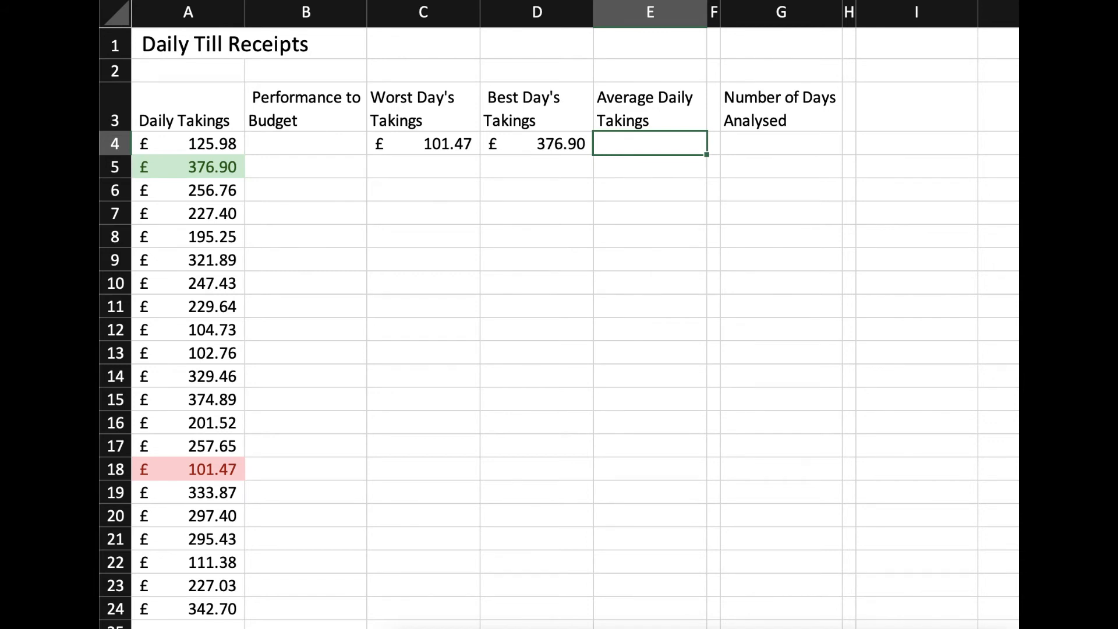
{"action": "type", "text": "="}
{"action": "key", "text": "BackSpace"}
{"action": "type", "text": "=average"}
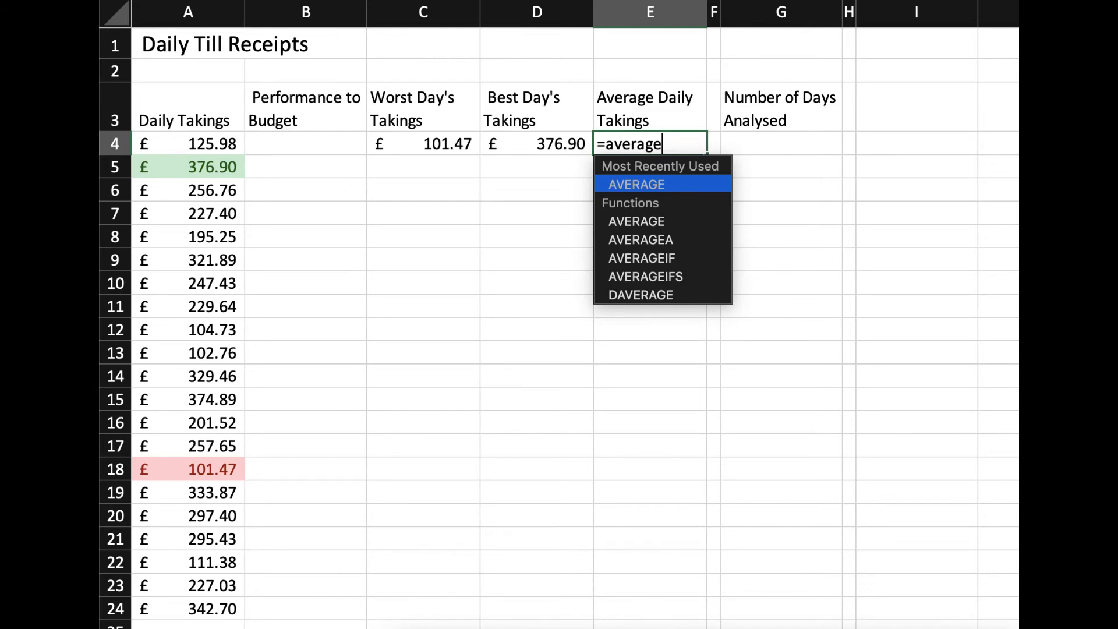
{"action": "type", "text": "("}
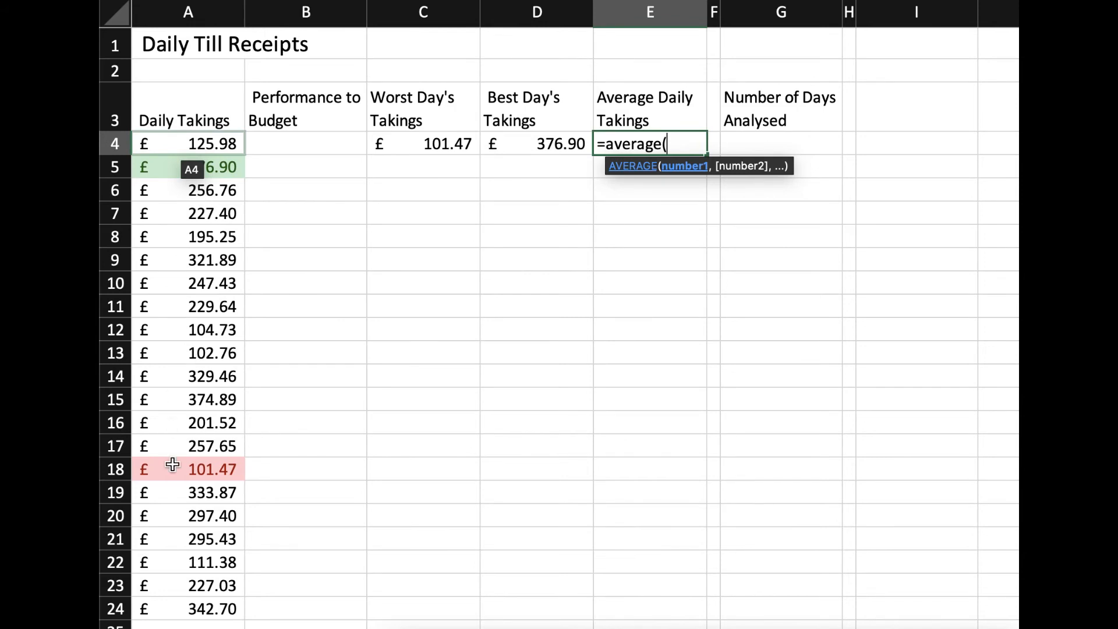
{"action": "left_click_drag", "start_coordinate": [177, 571], "coordinate": [184, 610]}
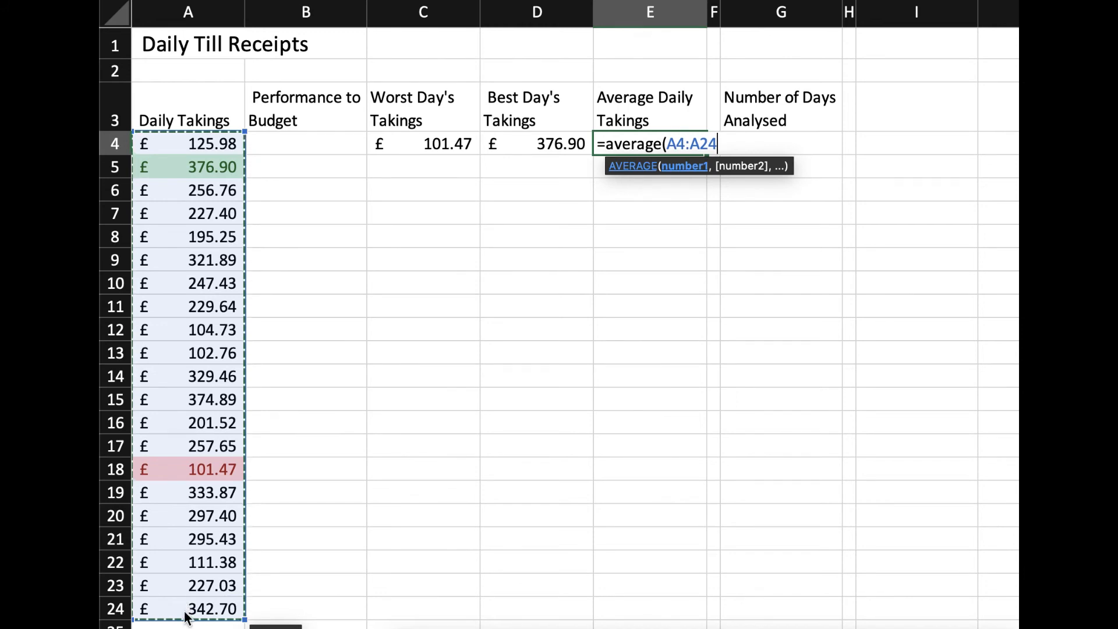
{"action": "type", "text": ")"}
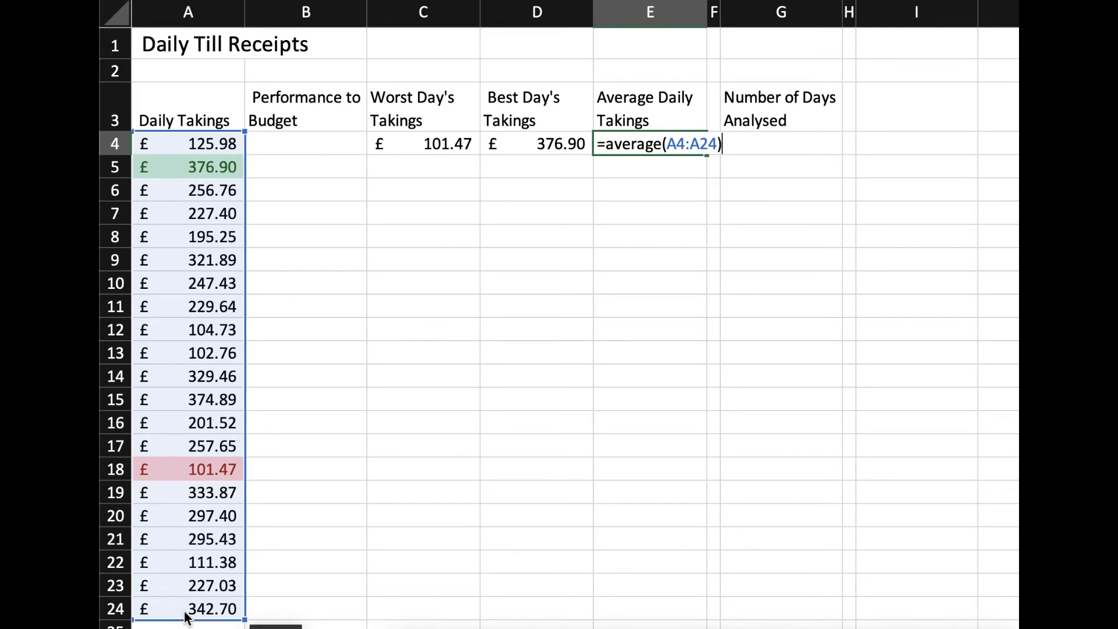
{"action": "key", "text": "Return"}
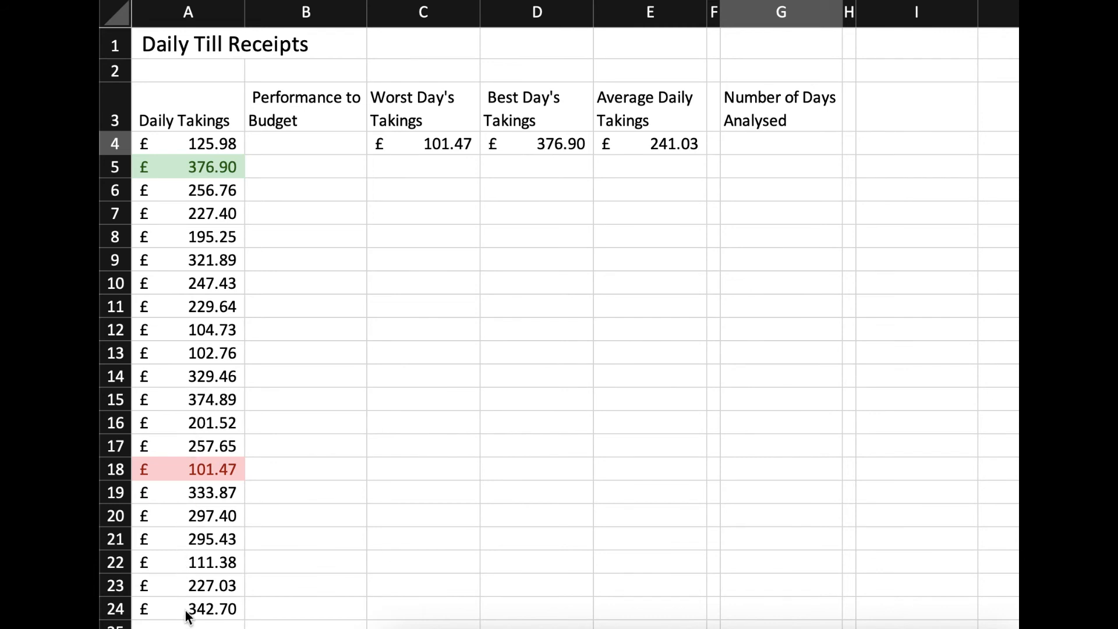
Calculate Number of Days Analysed in G4 with the formula =count(A4:A24).
{"action": "left_click", "coordinate": [781, 151]}
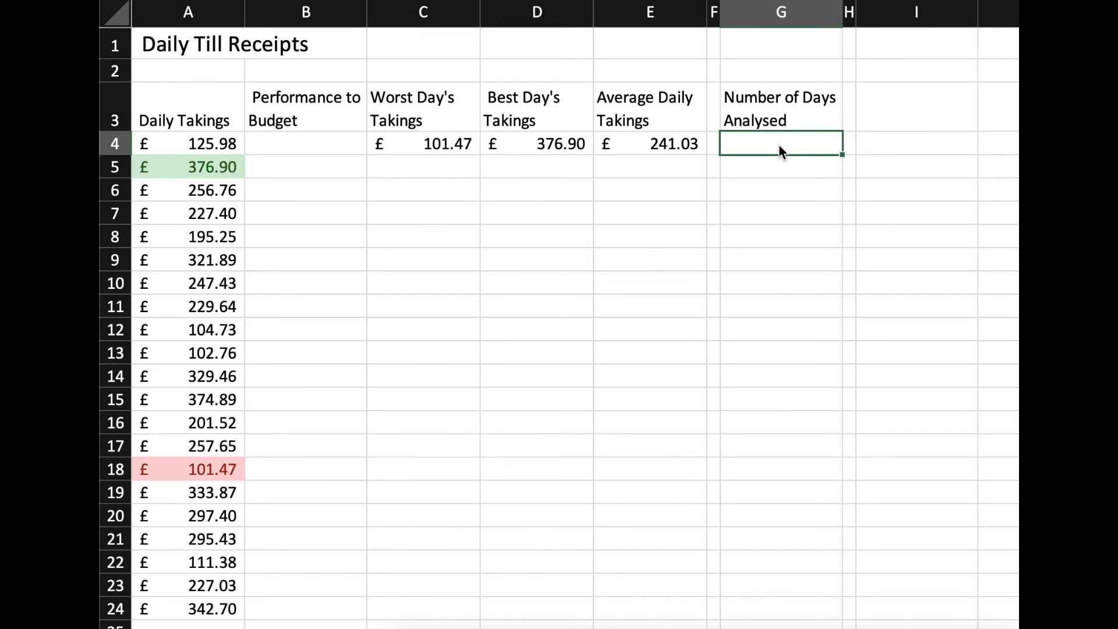
{"action": "type", "text": "=c"}
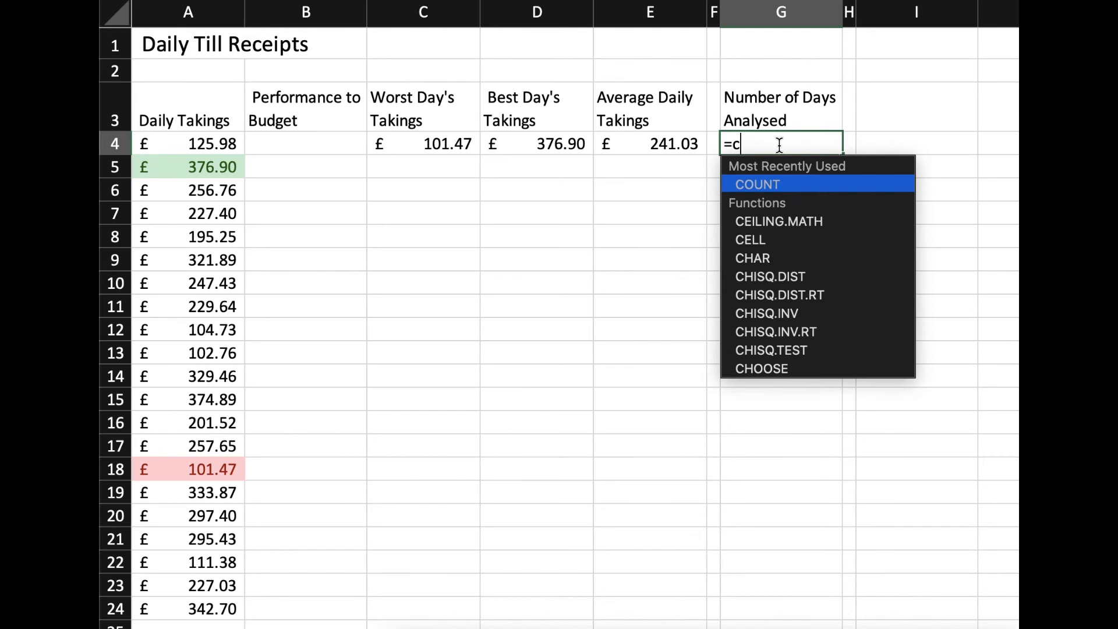
{"action": "type", "text": "ount("}
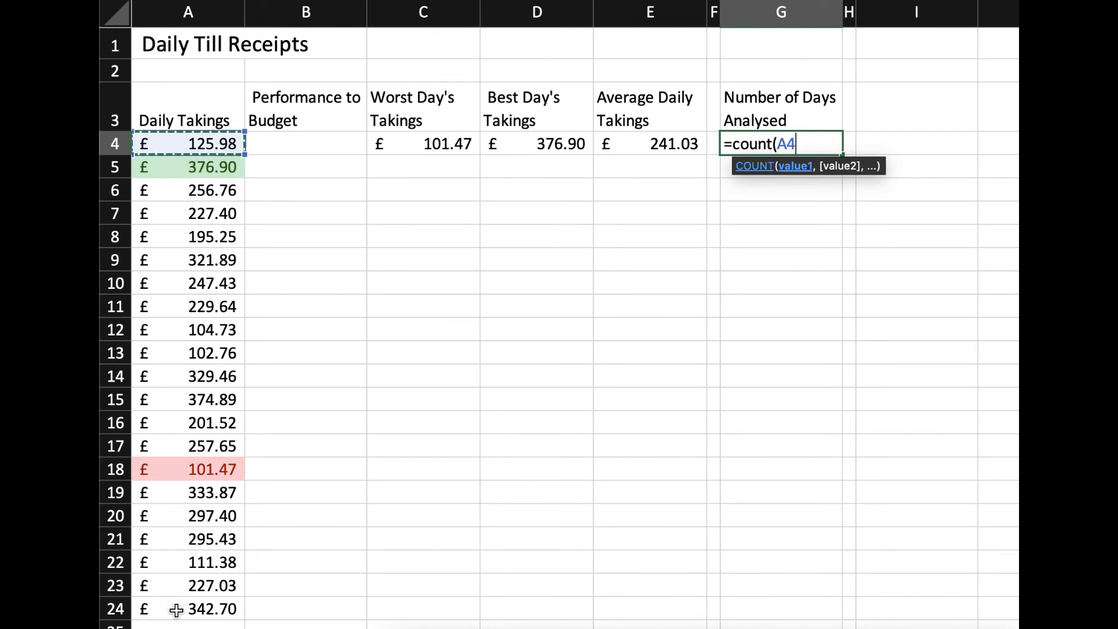
{"action": "left_click", "coordinate": [176, 611], "text": "shift"}
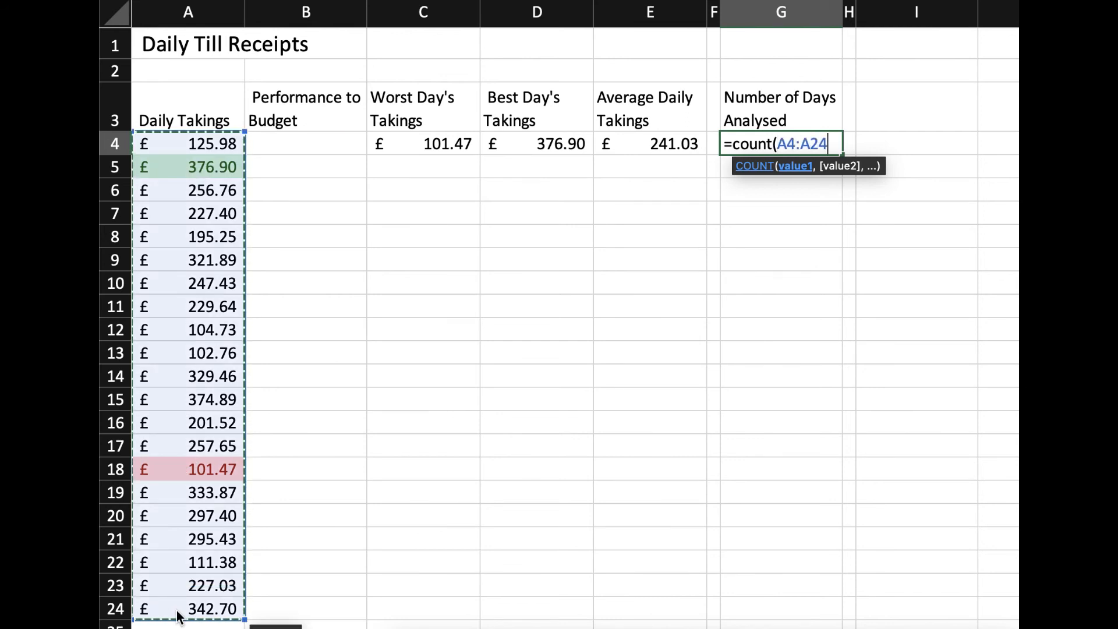
{"action": "type", "text": ")"}
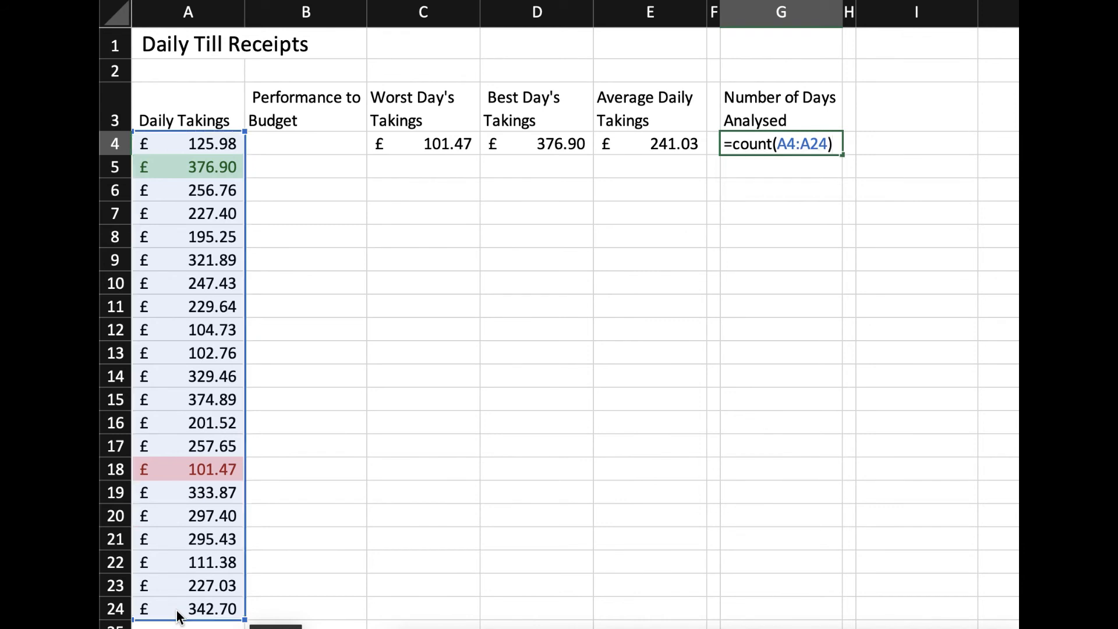
{"action": "key", "text": "Return"}
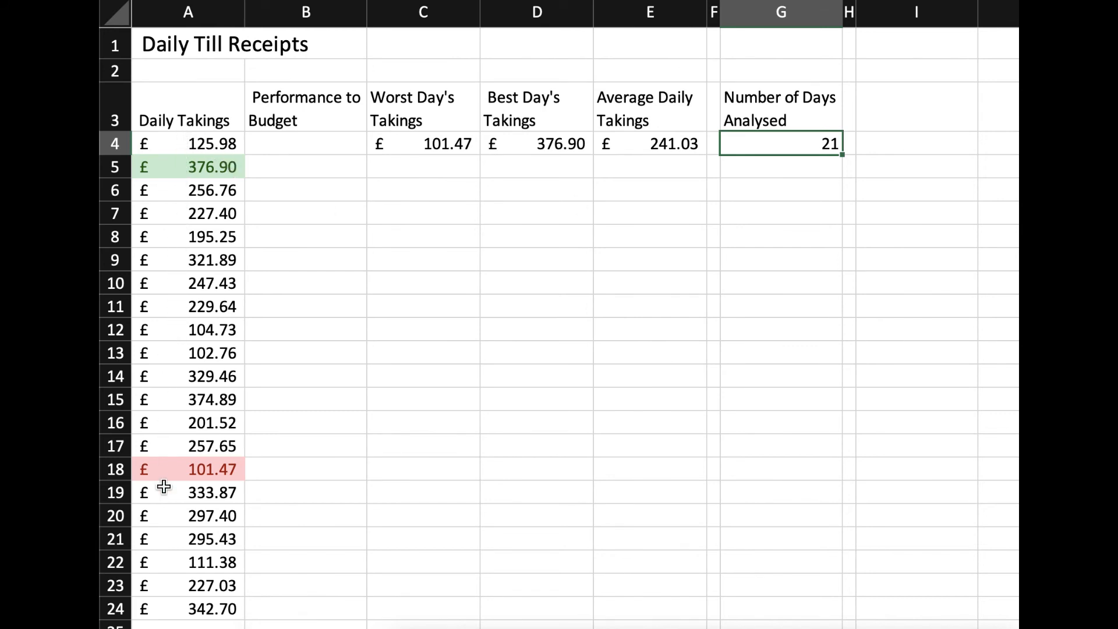
{"action": "scroll", "coordinate": [162, 601], "scroll_direction": "down", "scroll_amount": 2}
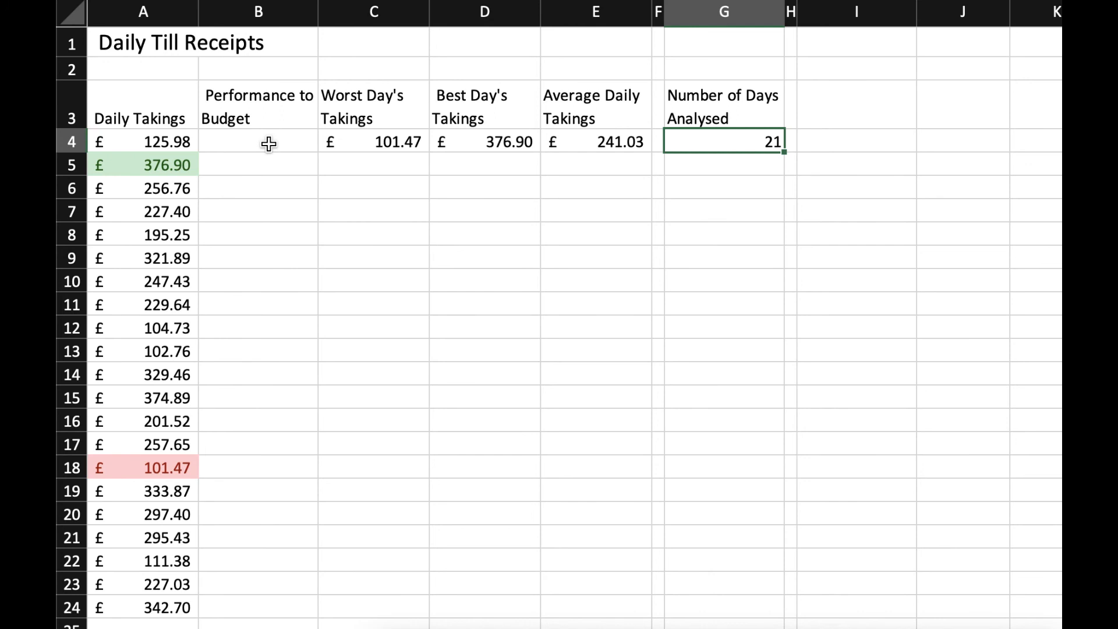
Enter the formula =if(A4>200,"On Budget","Below Budget") in B4 under Performance to Budget.
{"action": "left_click", "coordinate": [231, 143]}
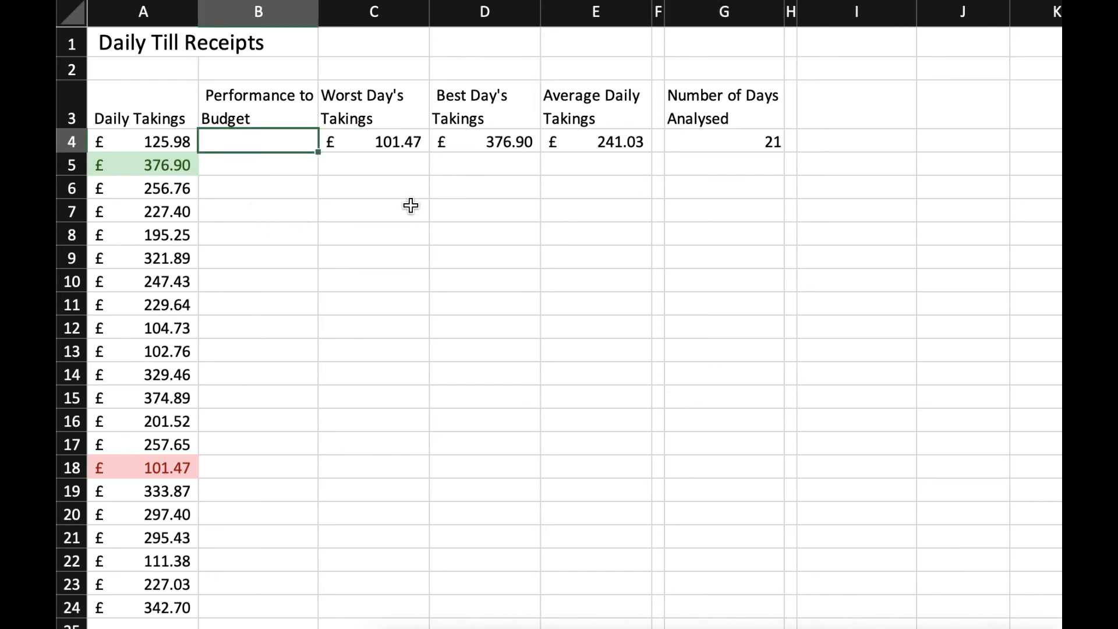
{"action": "type", "text": "=i"}
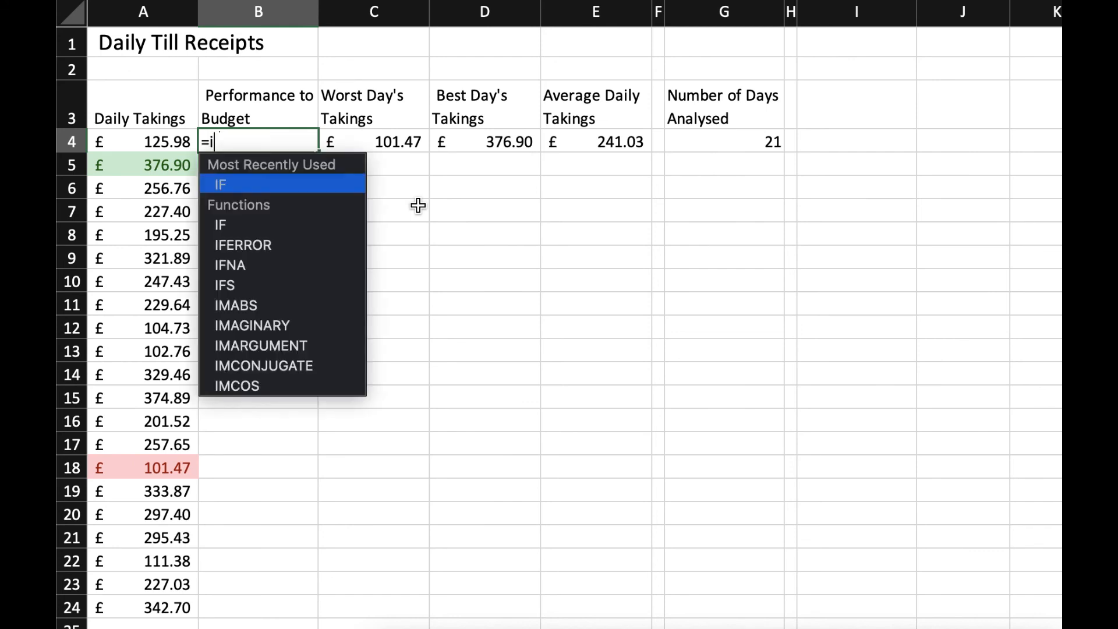
{"action": "type", "text": "f("}
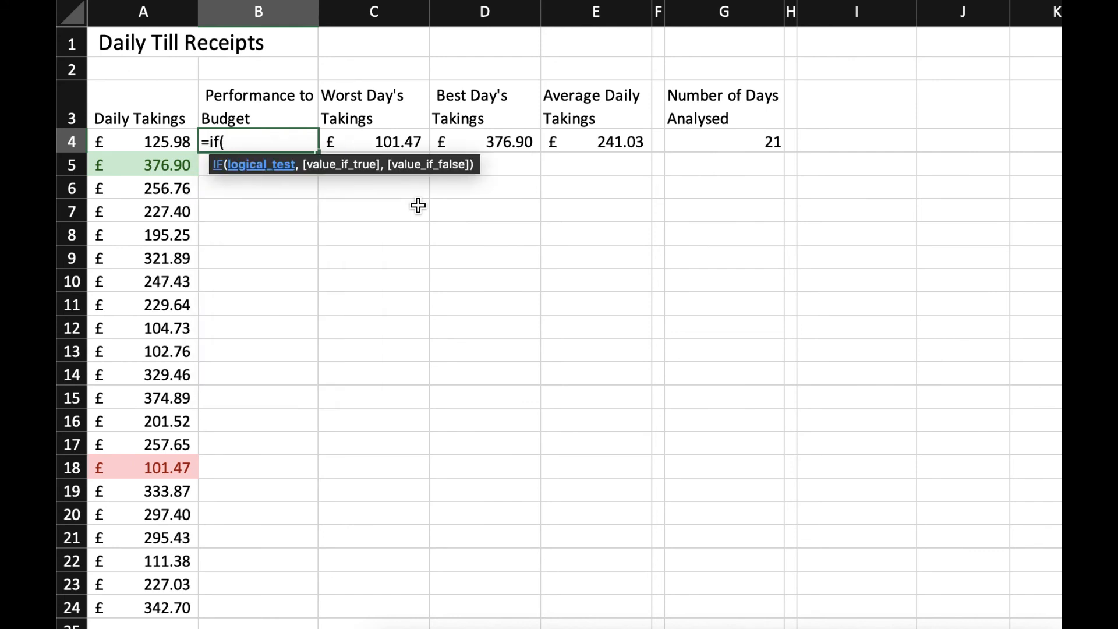
{"action": "left_click", "coordinate": [152, 141]}
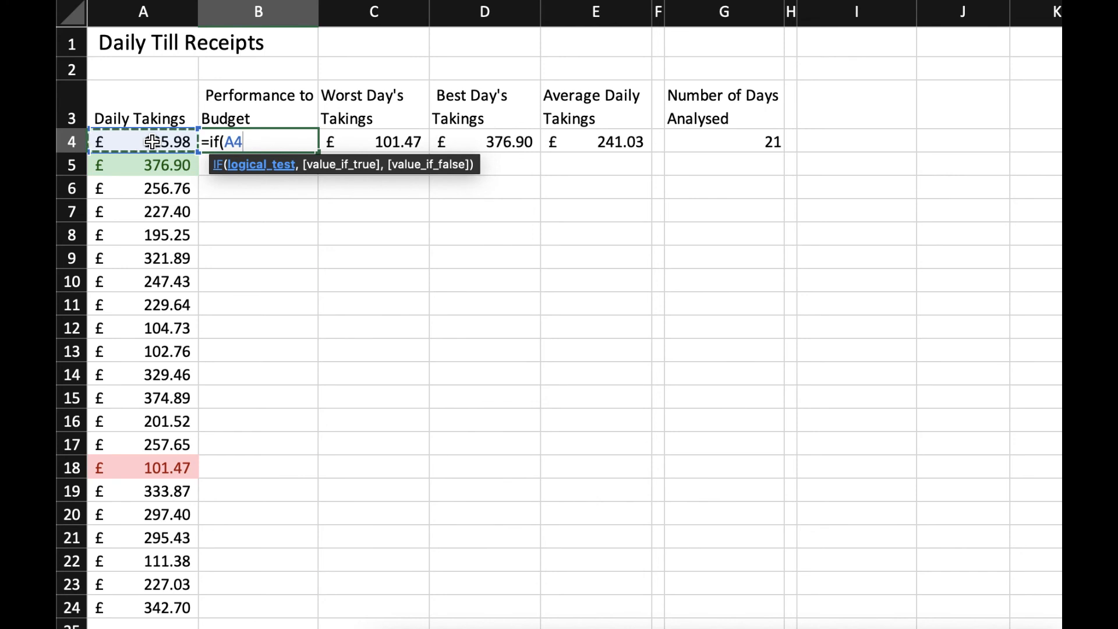
{"action": "type", "text": ">2"}
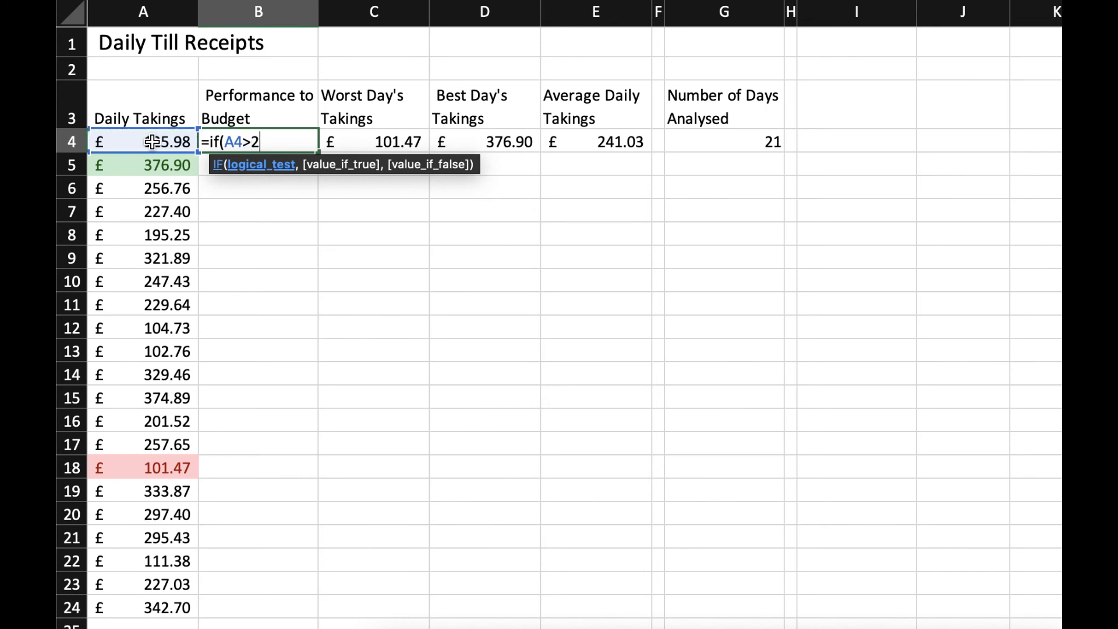
{"action": "type", "text": "00"}
{"action": "type", "text": ","}
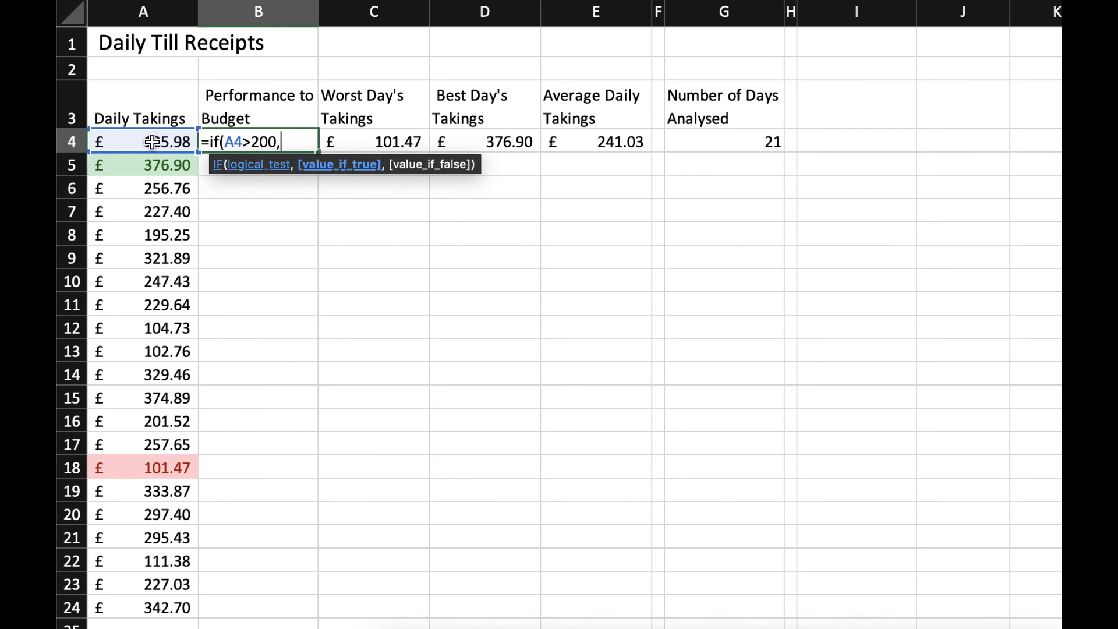
{"action": "type", "text": "\"On "}
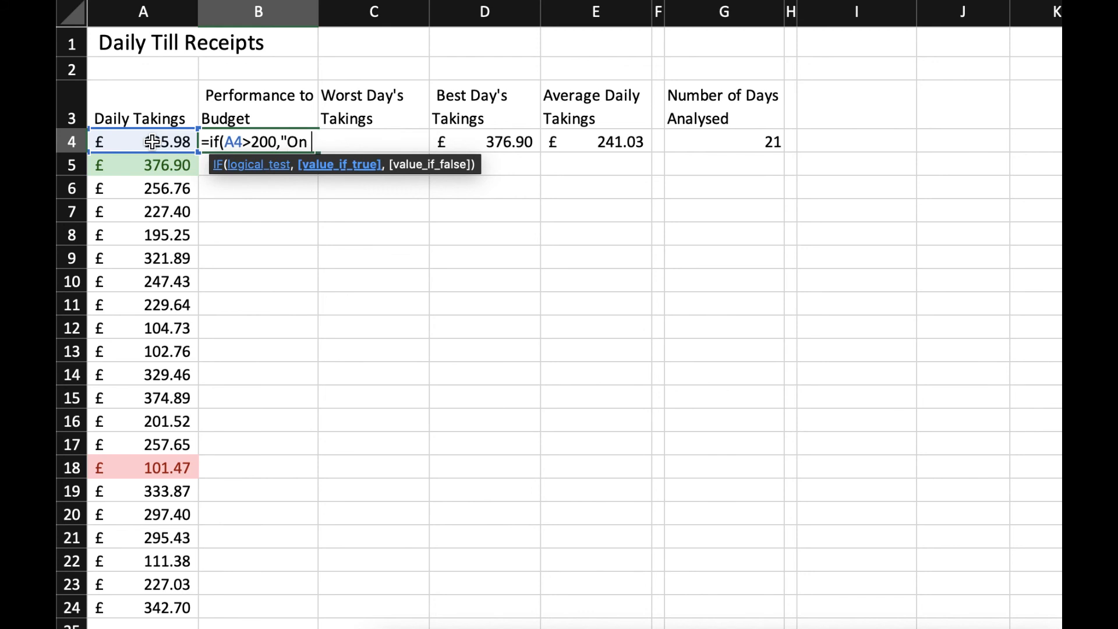
{"action": "type", "text": "Budget\","}
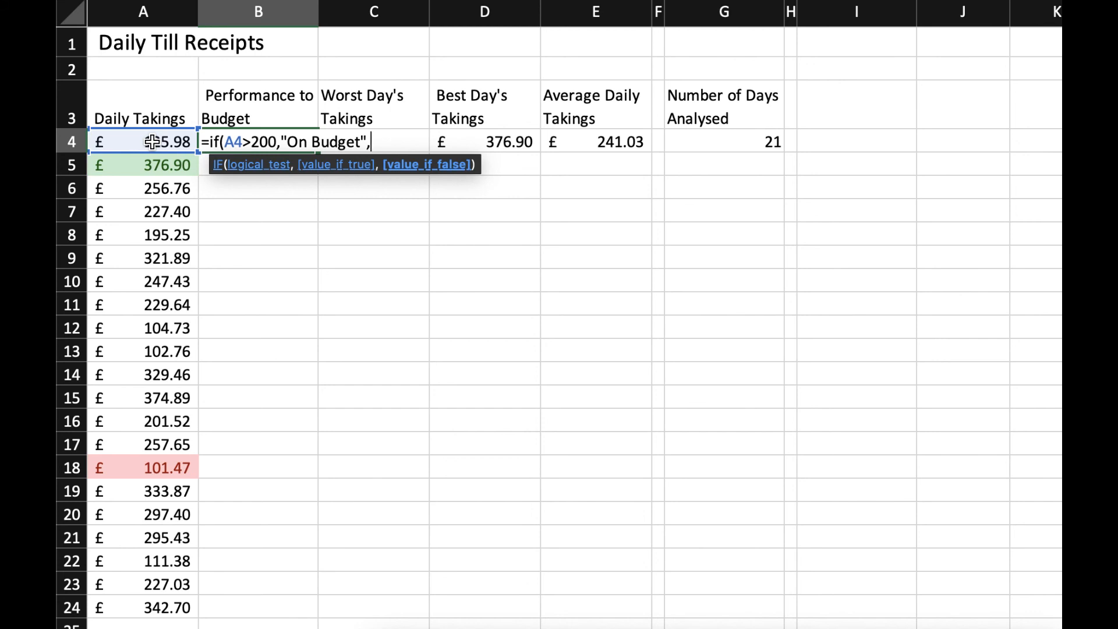
{"action": "type", "text": "\""}
{"action": "type", "text": "B"}
{"action": "type", "text": "elow "}
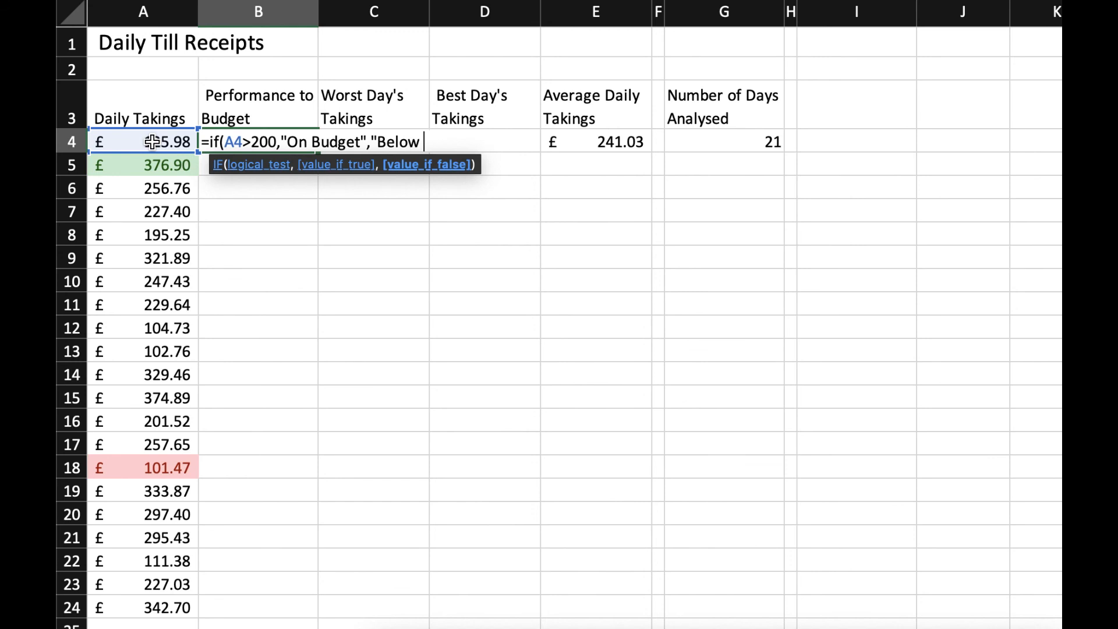
{"action": "type", "text": "Budget\""}
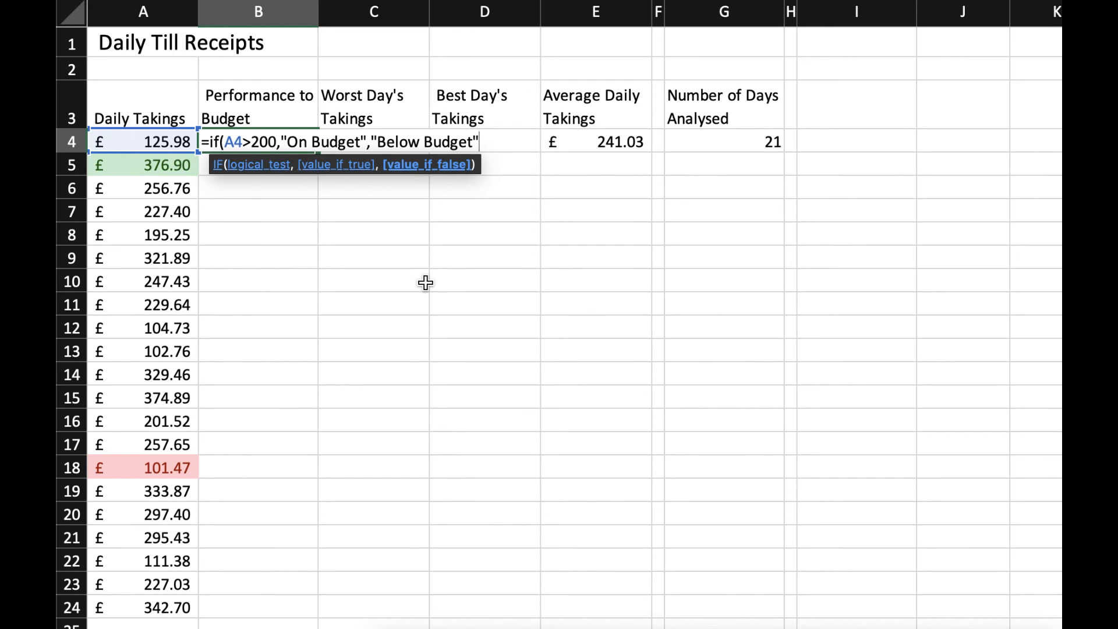
{"action": "type", "text": ")"}
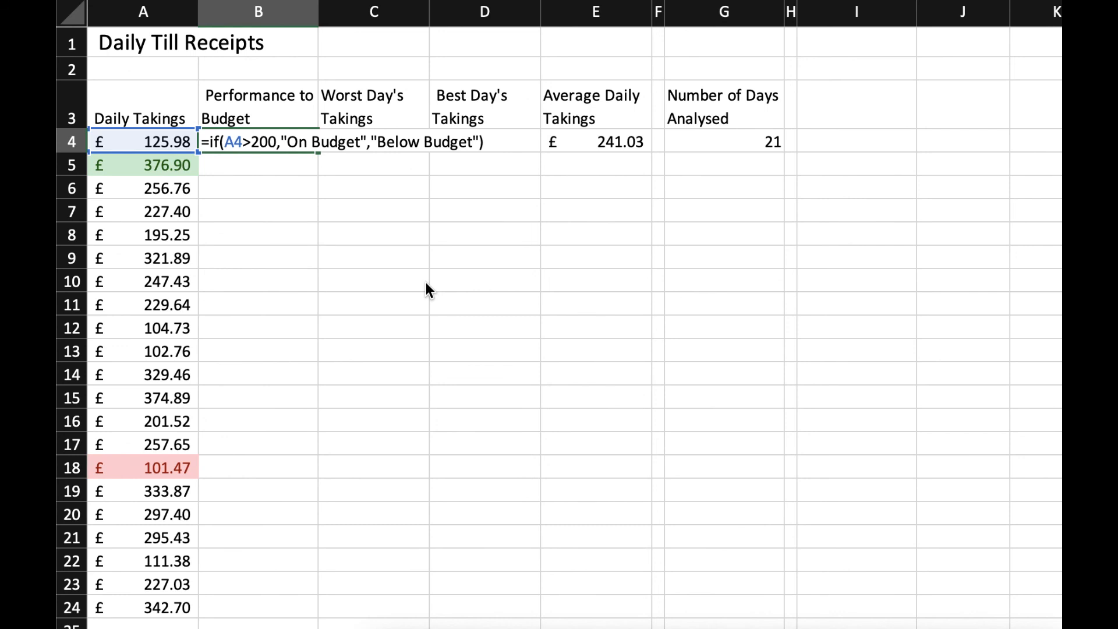
{"action": "key", "text": "Return"}
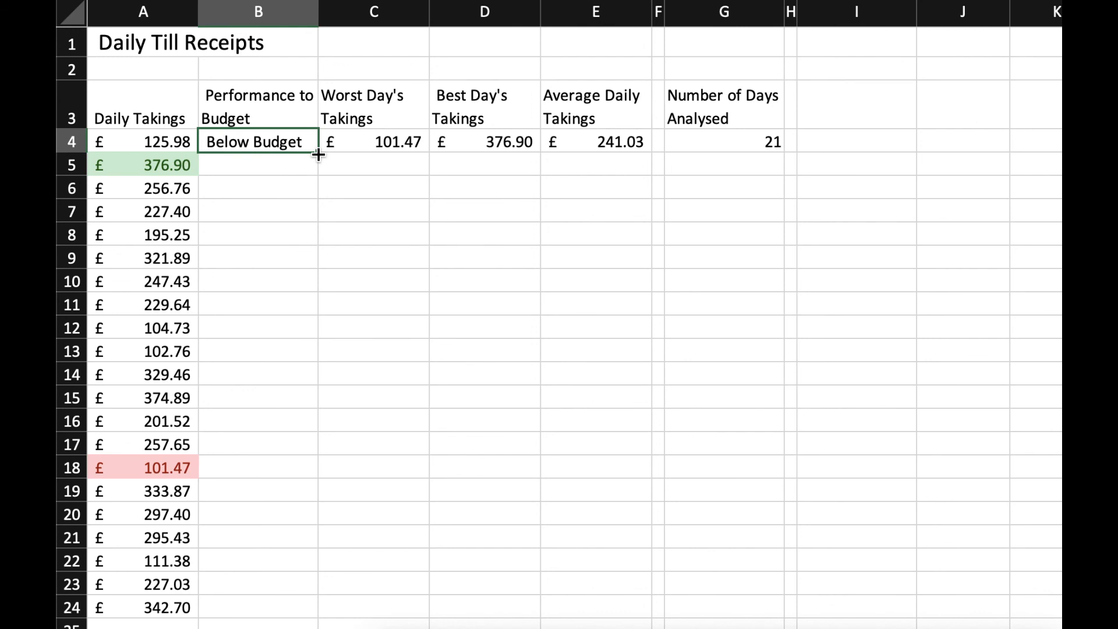
Fill the Performance to Budget formula from B4 down through B24, and select cell I3.
{"action": "left_click_drag", "start_coordinate": [318, 154], "coordinate": [279, 620]}
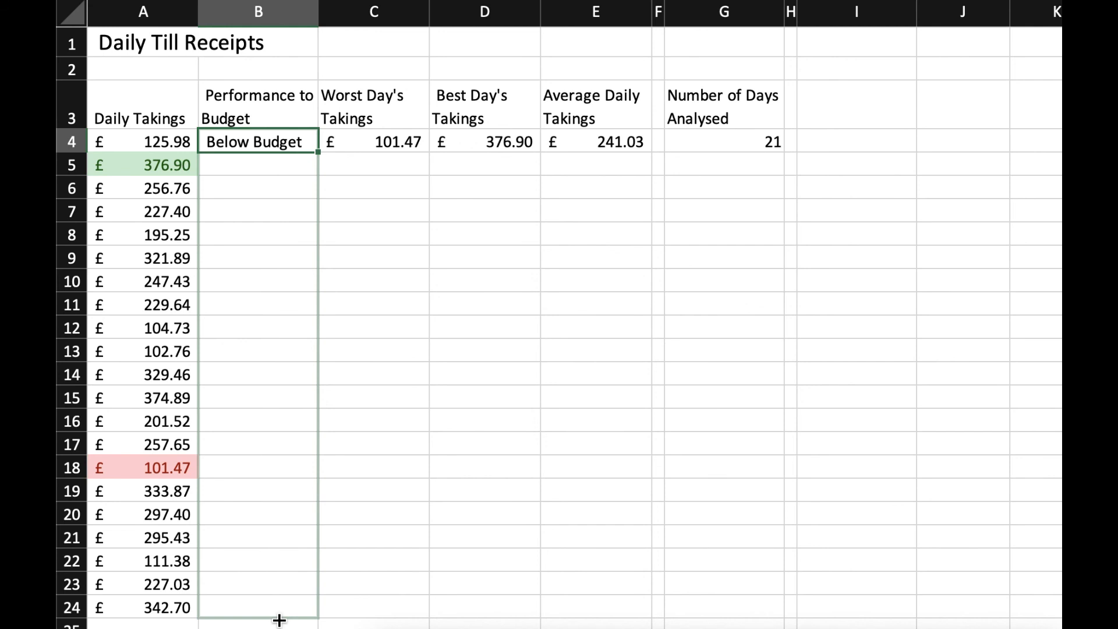
{"action": "left_click_drag", "start_coordinate": [279, 620], "coordinate": [279, 620]}
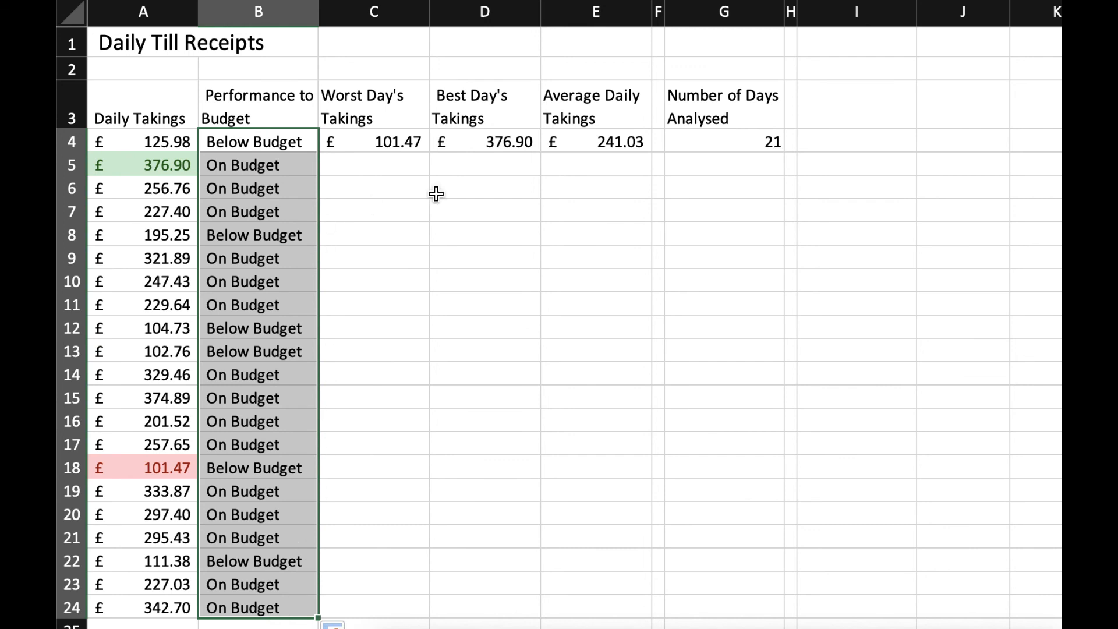
{"action": "left_click", "coordinate": [847, 102]}
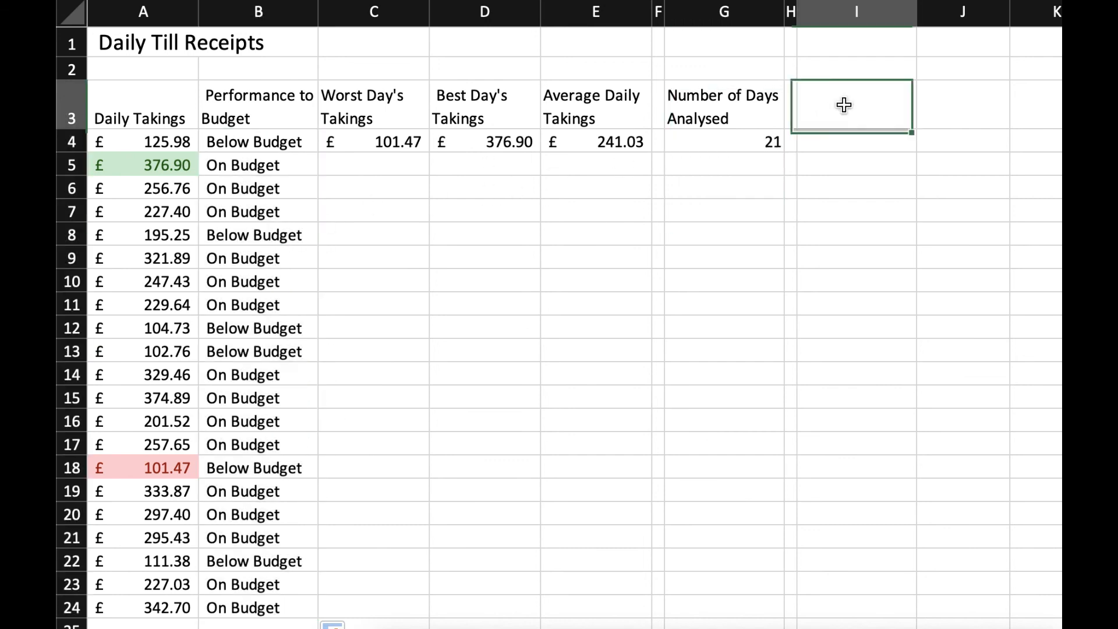